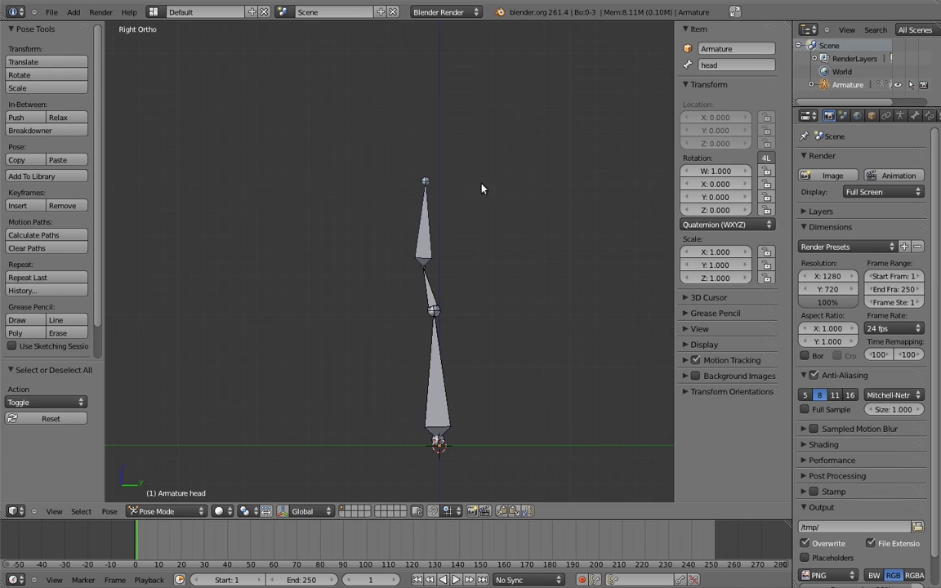
# - Tilt the body bone up-right and rotate the head bone to point straight up
pyautogui.keyDown('shift'); pyautogui.moveTo(482, 189); pyautogui.dragTo(441, 195, button='middle'); pyautogui.keyUp('shift')
pyautogui.rightClick(381, 327)
pyautogui.press('r')
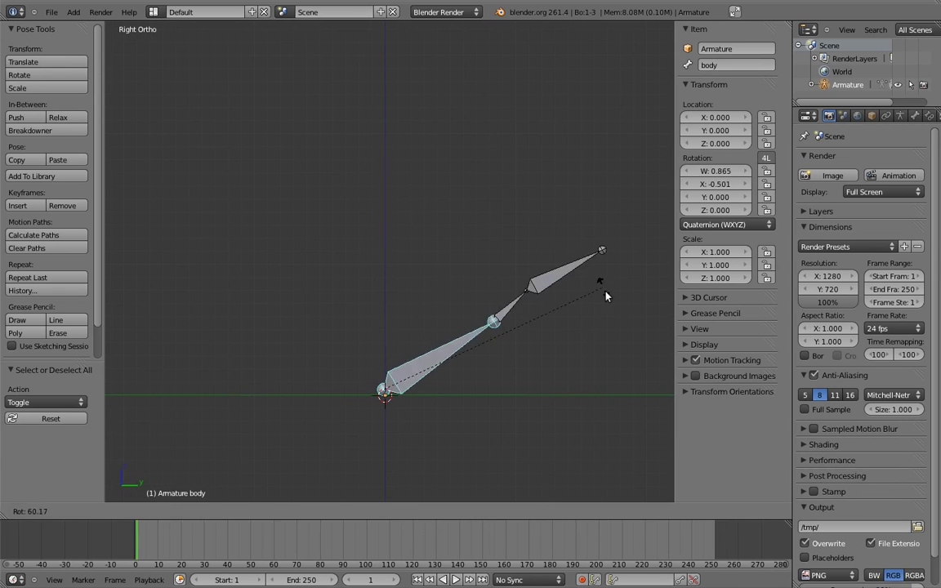
pyautogui.click(614, 329)
pyautogui.rightClick(618, 287)
pyautogui.press('r')
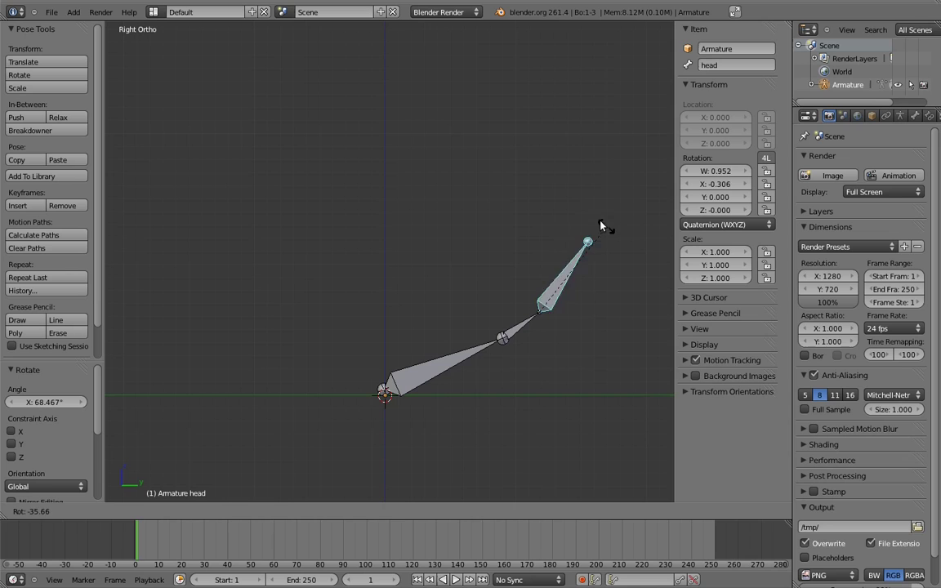
pyautogui.click(544, 195)
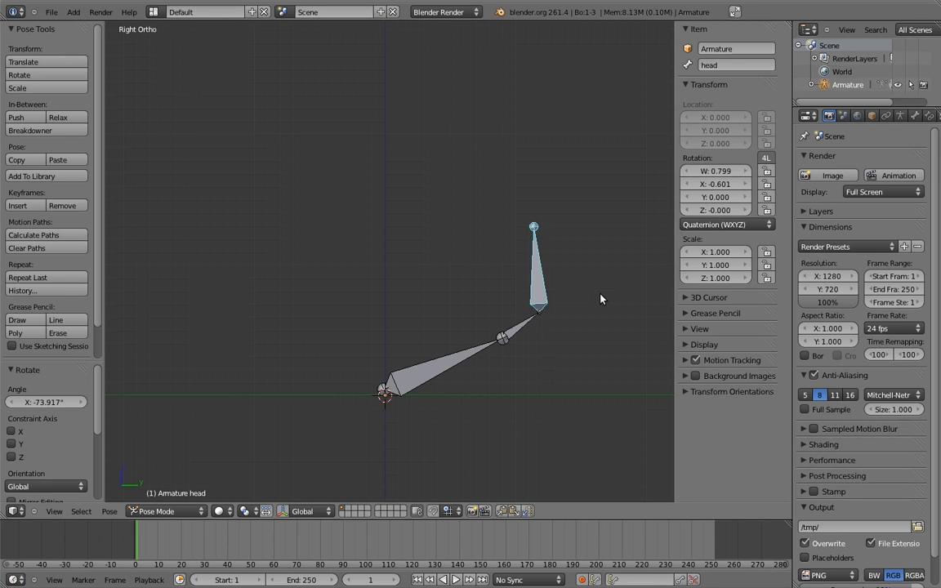
# - Bend the neck bone about -74° and turn the head about 29.7° to stand upright
pyautogui.rightClick(527, 321)
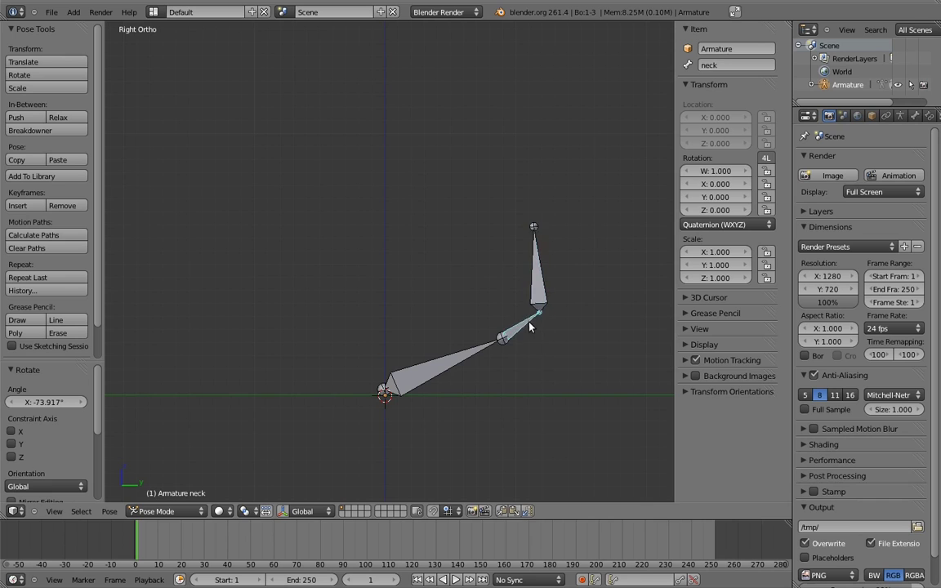
pyautogui.press('r')
pyautogui.click(514, 242)
pyautogui.rightClick(512, 239)
pyautogui.press('r')
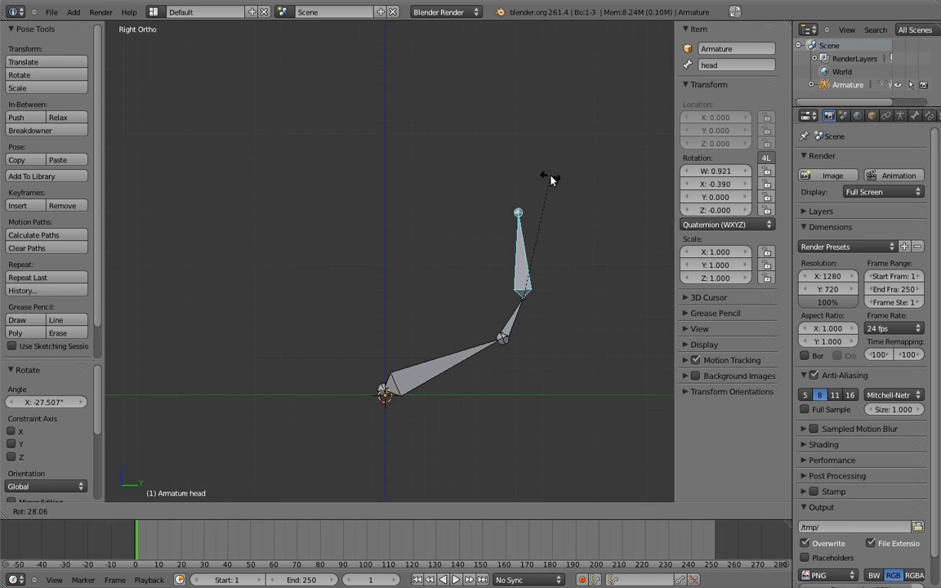
pyautogui.click(554, 180)
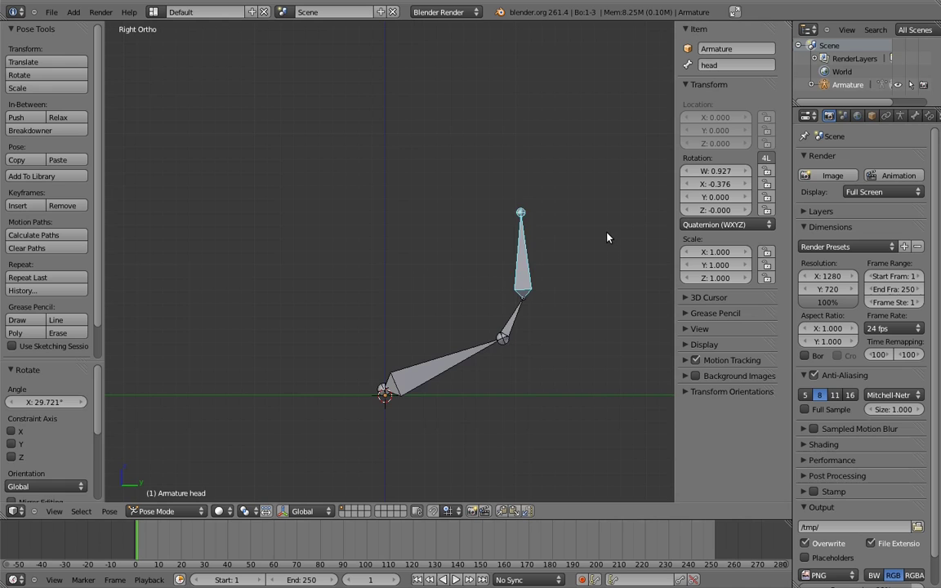
# - Clear all bone rotations back to the rest pose with Alt+R
pyautogui.press('a')
pyautogui.hotkey('alt', 'r')
pyautogui.press('a')
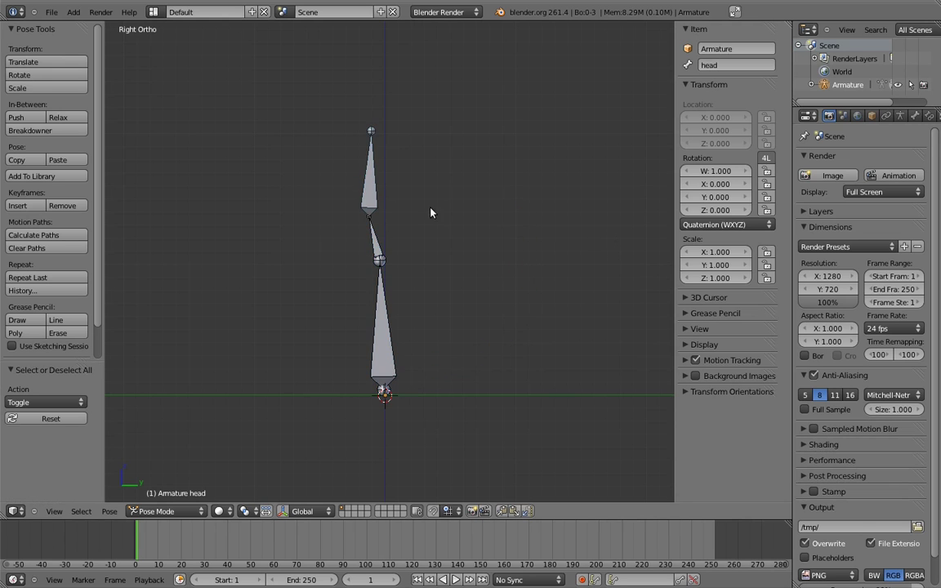
pyautogui.keyDown('shift'); pyautogui.moveTo(430, 210); pyautogui.dragTo(503, 245, button='middle'); pyautogui.keyUp('shift')
# - Tilt the neck about 30° and lean the head upright, then undo to the rest pose
pyautogui.rightClick(499, 249)
pyautogui.press('r')
pyautogui.click(417, 191)
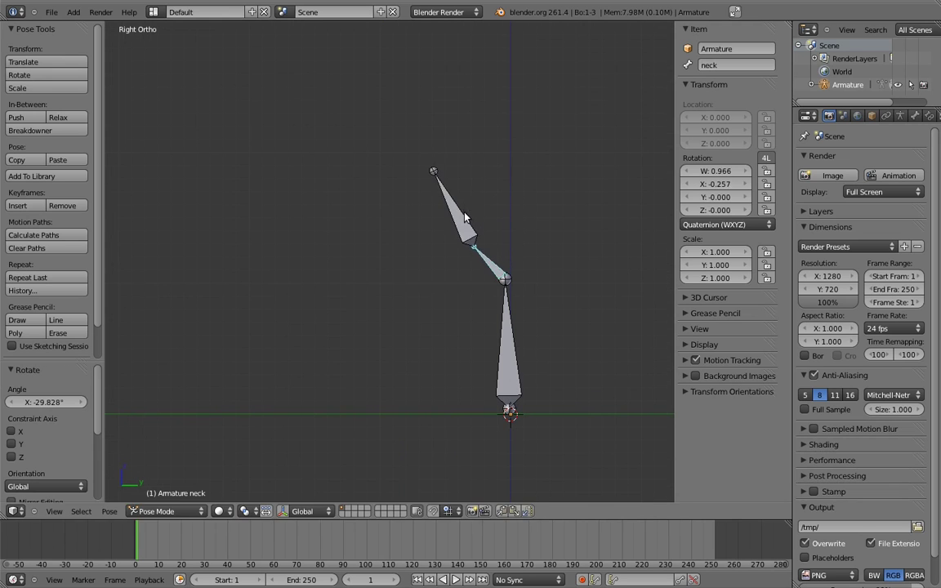
pyautogui.rightClick(421, 188)
pyautogui.press('r')
pyautogui.click(497, 146)
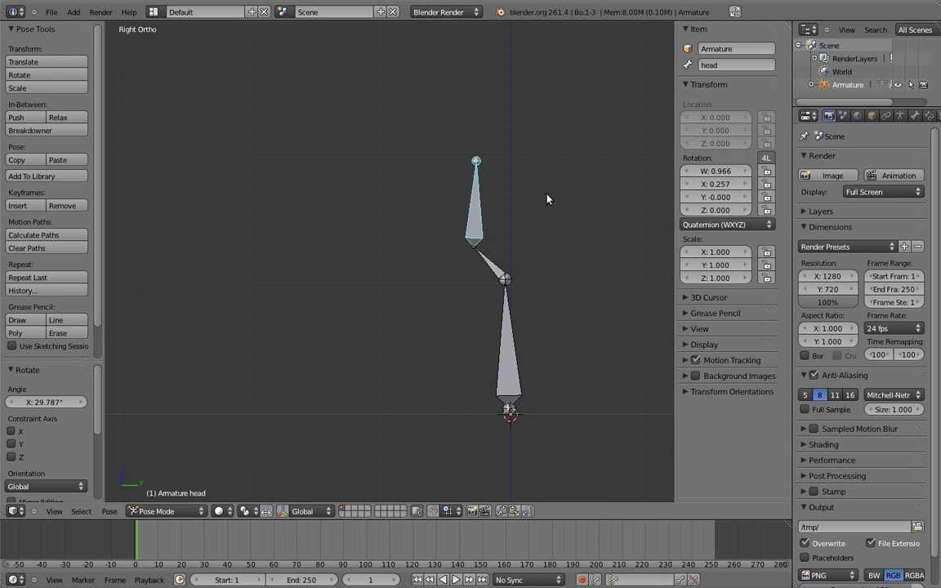
pyautogui.press('a')
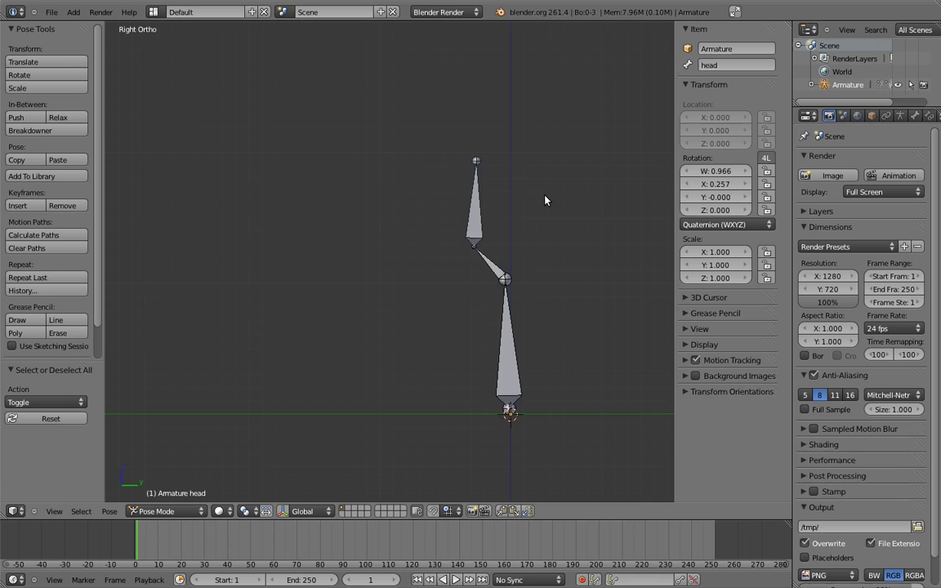
pyautogui.hotkey('ctrl', 'z')
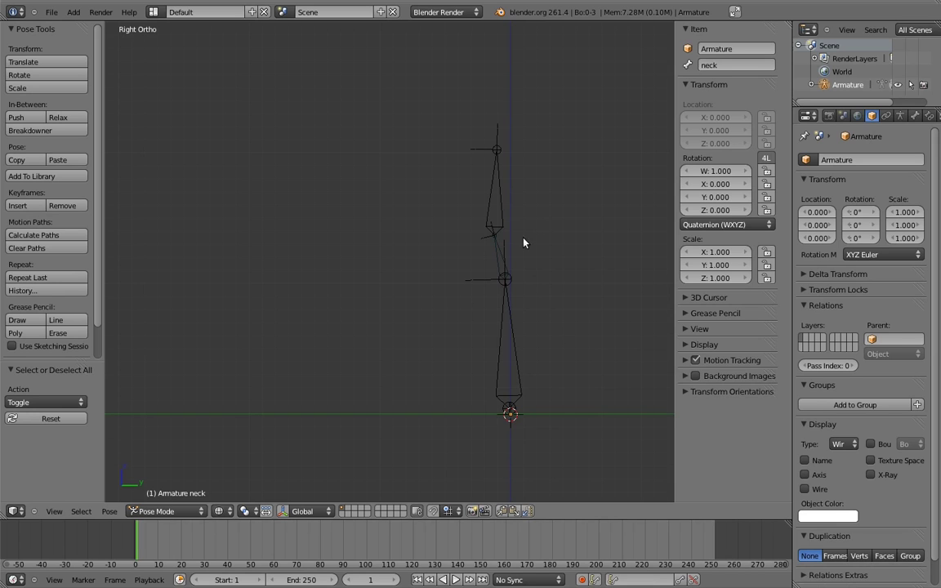
# - In Edit Mode, duplicate the head bone one unit along Y as head.001 and clear its parent
pyautogui.rightClick(496, 176)
pyautogui.press('Tab')
pyautogui.keyDown('shift'); pyautogui.moveTo(588, 242); pyautogui.dragTo(444, 231, button='middle'); pyautogui.keyUp('shift')
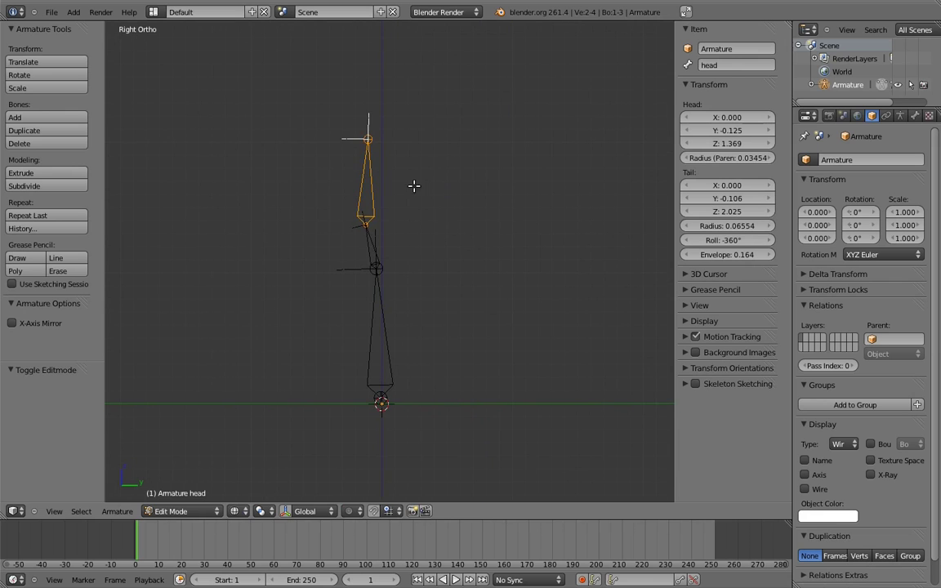
pyautogui.hotkey('shift', 'd')
pyautogui.press('y')
pyautogui.click(542, 206)
pyautogui.hotkey('alt', 'p')
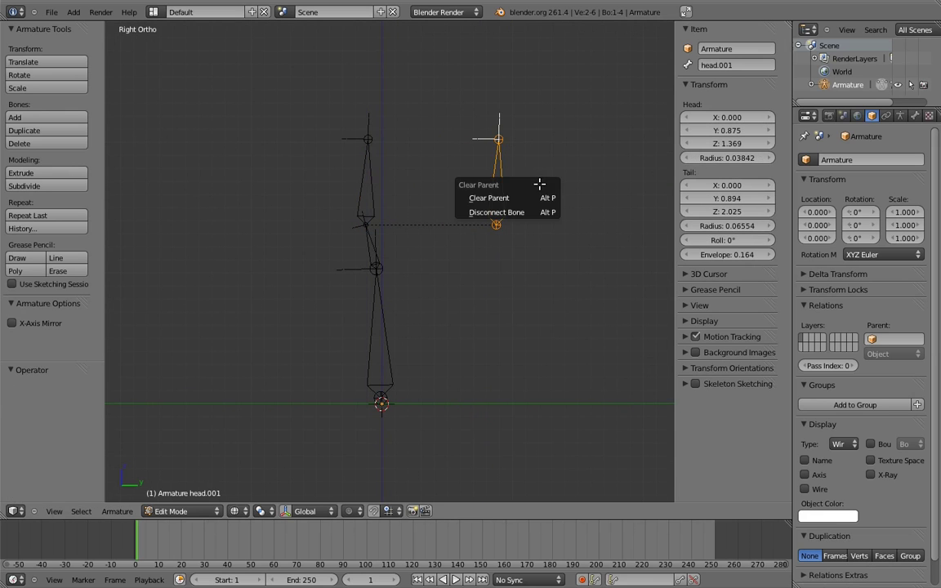
pyautogui.click(488, 198)
# - Duplicate the body bone along Y as body.001 beside the rig and return to Pose Mode
pyautogui.rightClick(385, 327)
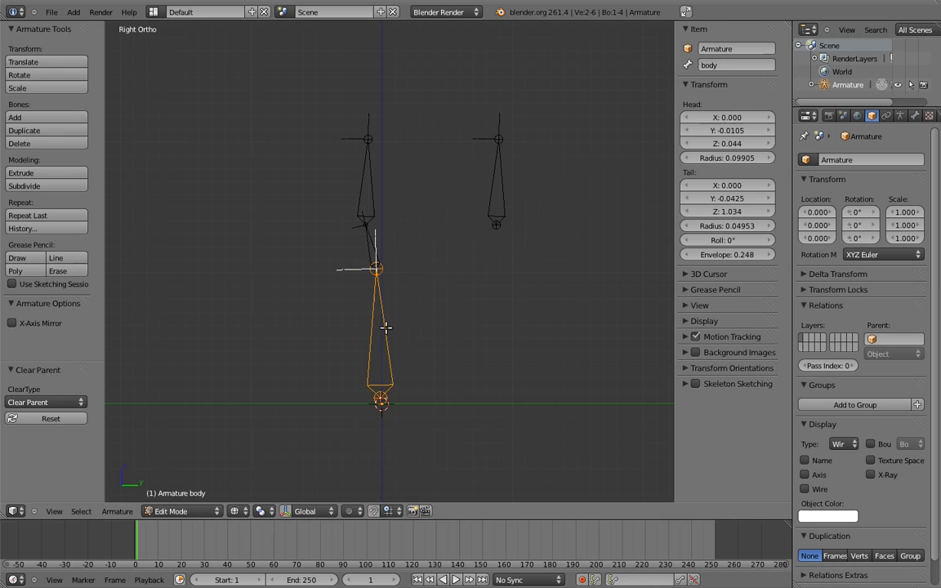
pyautogui.hotkey('shift', 'd')
pyautogui.press('y')
pyautogui.click(507, 325)
pyautogui.hotkey('ctrl', 'Tab')
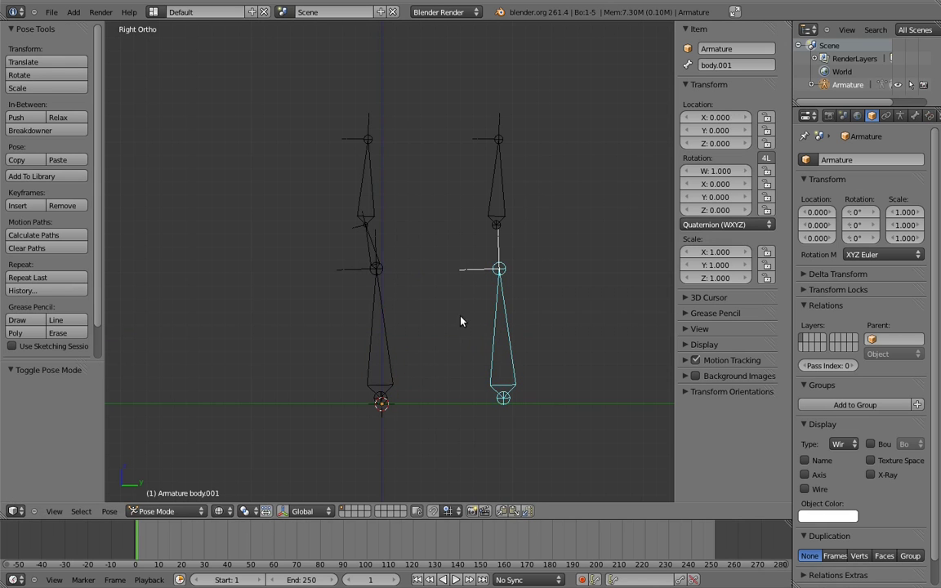
# - Add Copy Rotation constraints so the body and neck bones follow body.001
pyautogui.keyDown('shift'); pyautogui.rightClick(383, 326); pyautogui.keyUp('shift')
pyautogui.hotkey('ctrl', 'shift', 'c')
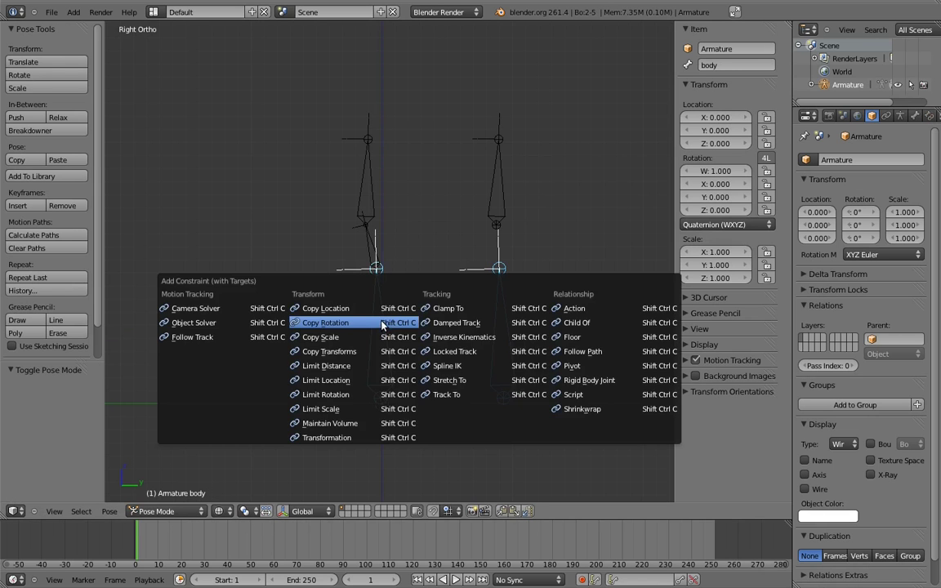
pyautogui.click(377, 327)
pyautogui.keyDown('shift'); pyautogui.rightClick(369, 244); pyautogui.keyUp('shift')
pyautogui.hotkey('ctrl', 'shift', 'c')
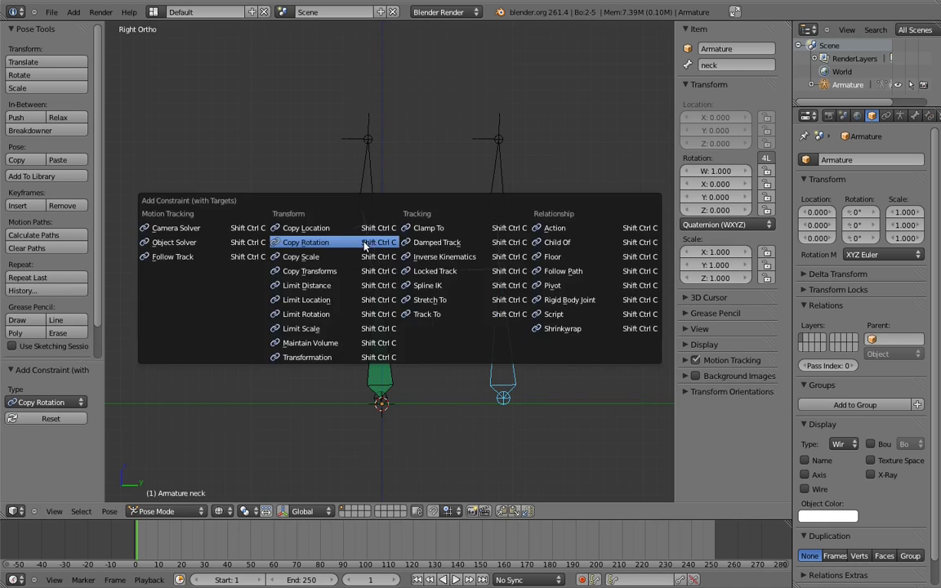
pyautogui.click(363, 243)
# - Add Copy Rotation constraints targeting head.001 to the neck and head bones
pyautogui.rightClick(502, 278)
pyautogui.press(']')
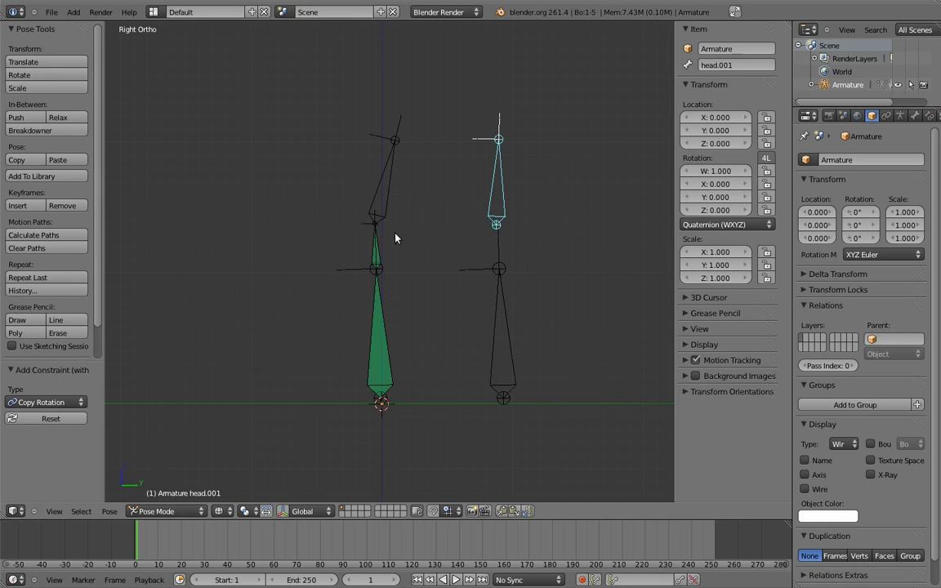
pyautogui.keyDown('shift'); pyautogui.rightClick(375, 251); pyautogui.keyUp('shift')
pyautogui.hotkey('ctrl', 'shift', 'c')
pyautogui.click(375, 248)
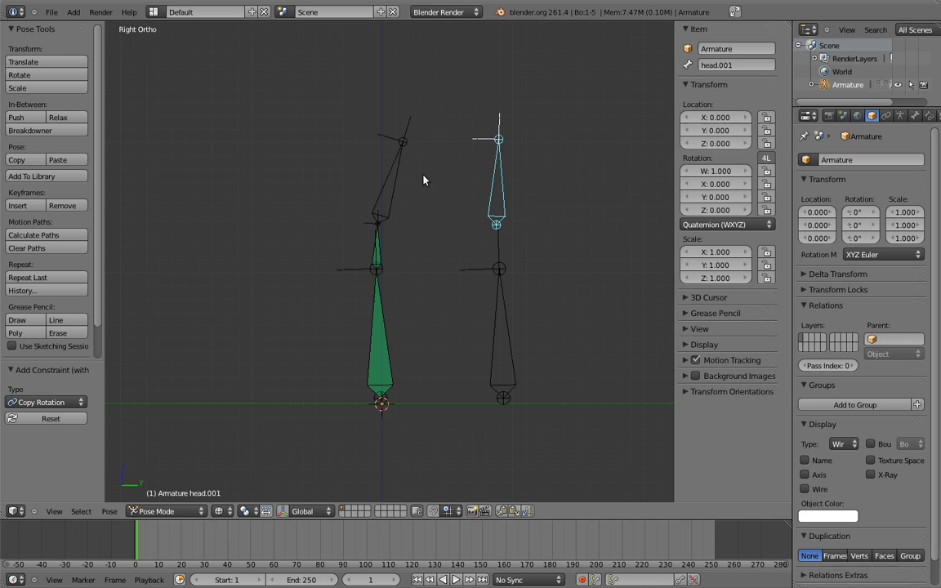
pyautogui.keyDown('shift'); pyautogui.rightClick(388, 179); pyautogui.keyUp('shift')
pyautogui.hotkey('ctrl', 'shift', 'c')
pyautogui.click(384, 178)
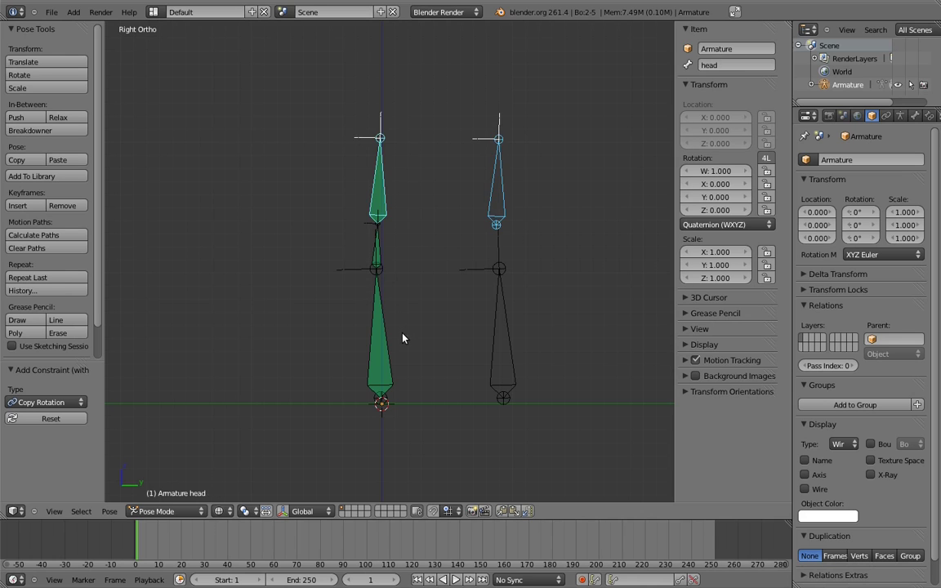
# - Set the neck's second Copy Rotation constraint influence to 0.5
pyautogui.rightClick(376, 241)
pyautogui.click(929, 116)
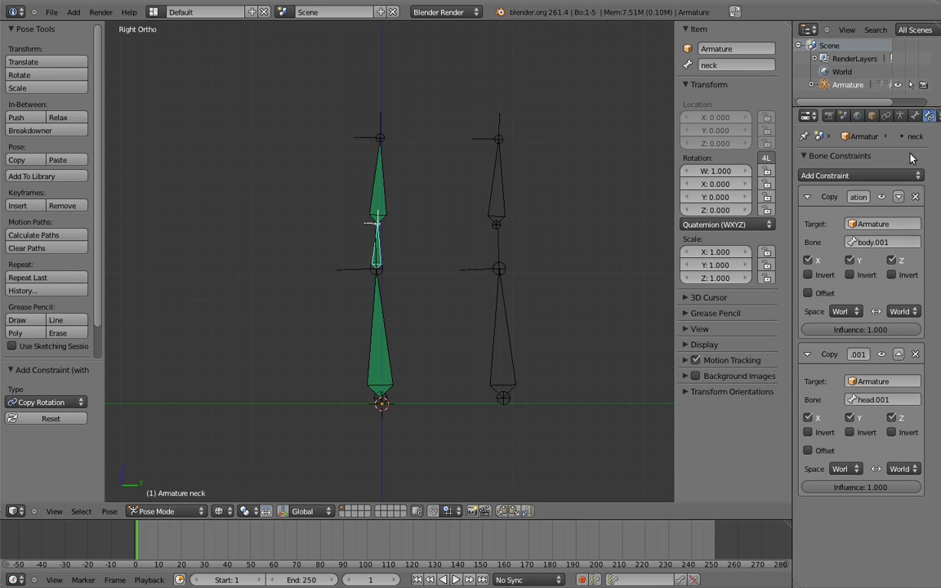
pyautogui.click(878, 488)
pyautogui.write('0.5')
pyautogui.press('Return')
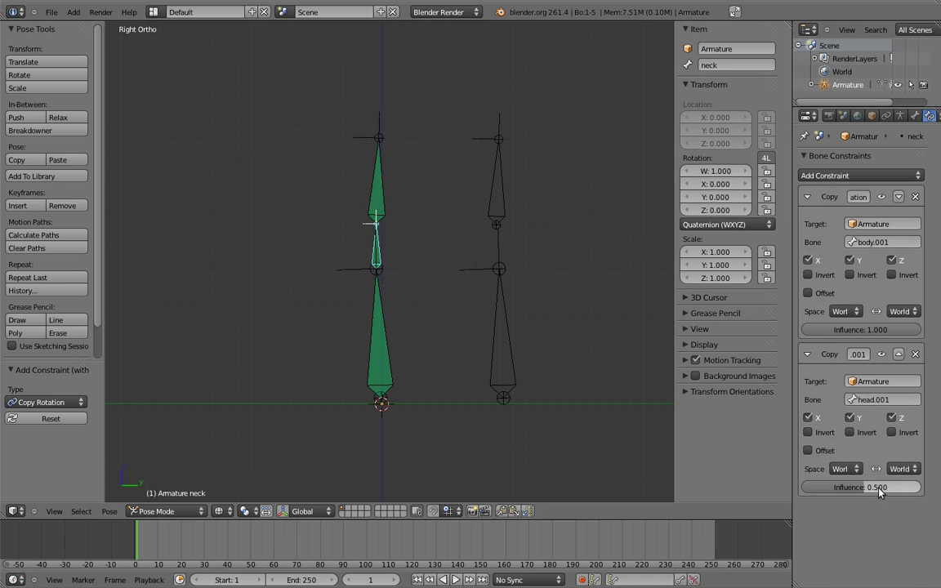
# - Test the rig by rotating body.001 (to about 103°) and head.001 several times
pyautogui.rightClick(501, 303)
pyautogui.press('r')
pyautogui.click(427, 300)
pyautogui.rightClick(493, 160)
pyautogui.press('r')
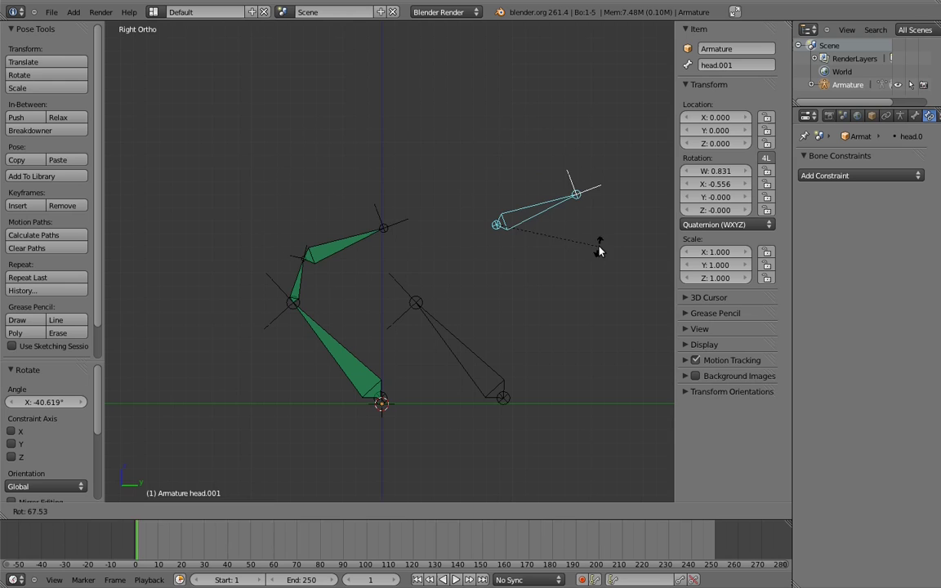
pyautogui.click(598, 247)
pyautogui.rightClick(445, 335)
pyautogui.press('r')
pyautogui.click(619, 344)
pyautogui.rightClick(539, 208)
pyautogui.press('r')
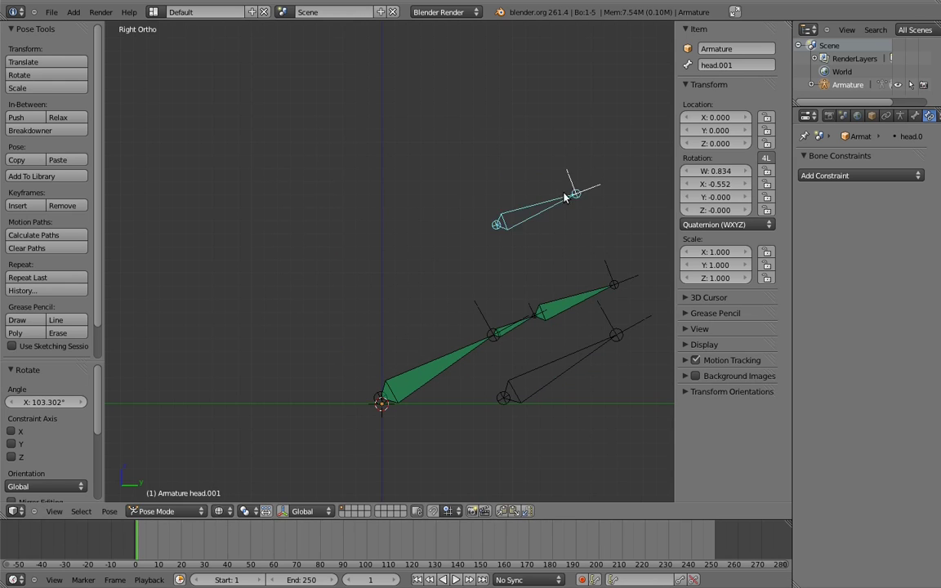
pyautogui.click(426, 177)
# - Reset every bone to the rest pose with Alt+R
pyautogui.press('a')
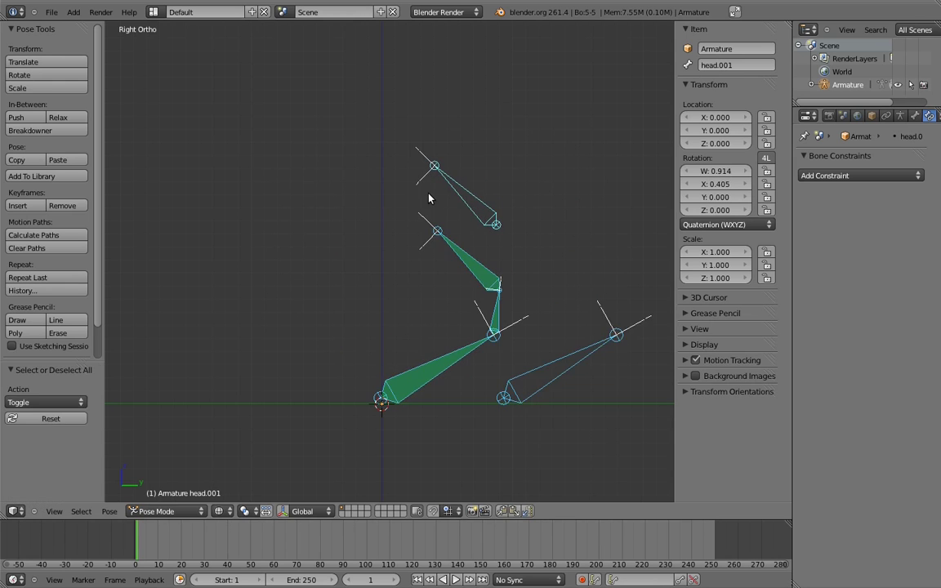
pyautogui.hotkey('alt', 'r')
pyautogui.press('a')
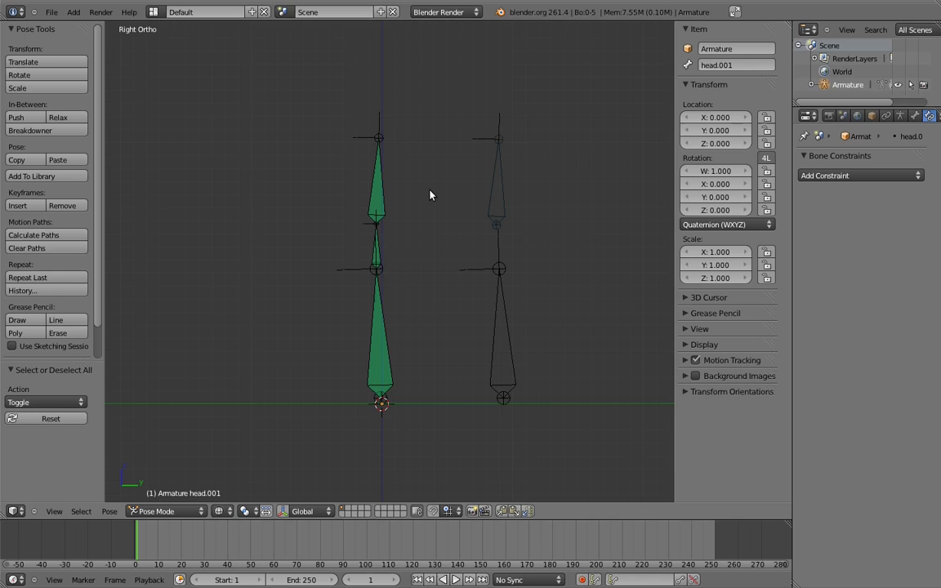
# - Set owner and target space to Local Space on both of the neck's Copy Rotation constraints
pyautogui.rightClick(378, 254)
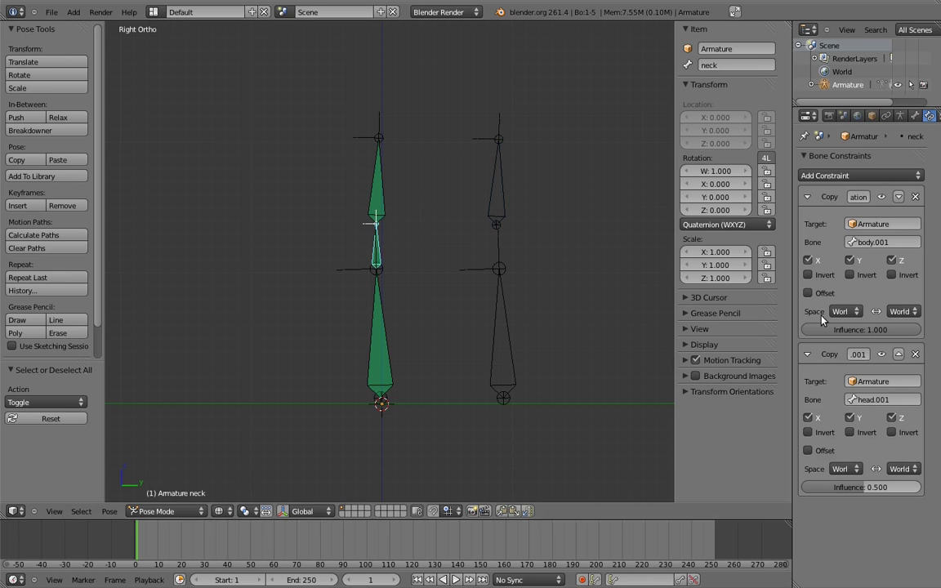
pyautogui.click(846, 469)
pyautogui.click(801, 413)
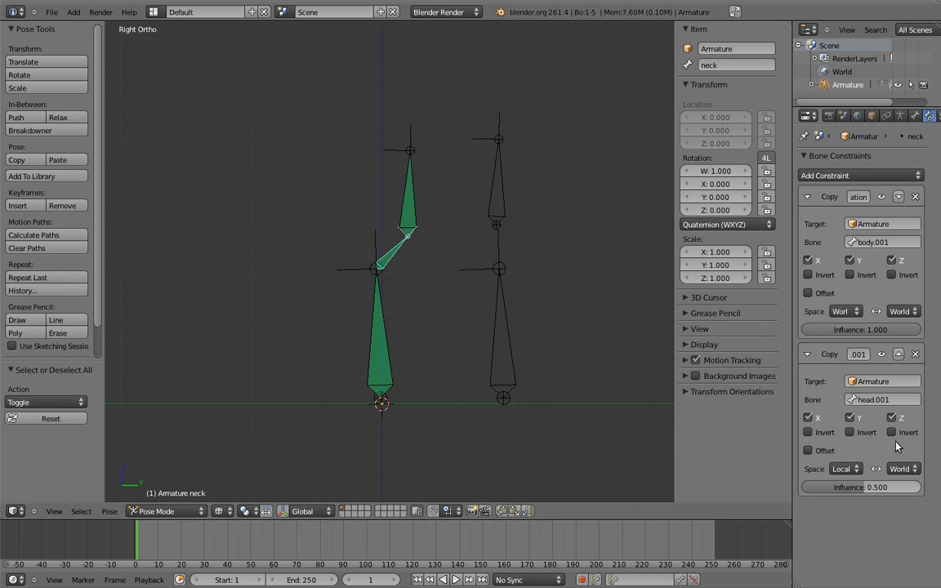
pyautogui.click(903, 469)
pyautogui.click(874, 412)
pyautogui.click(843, 312)
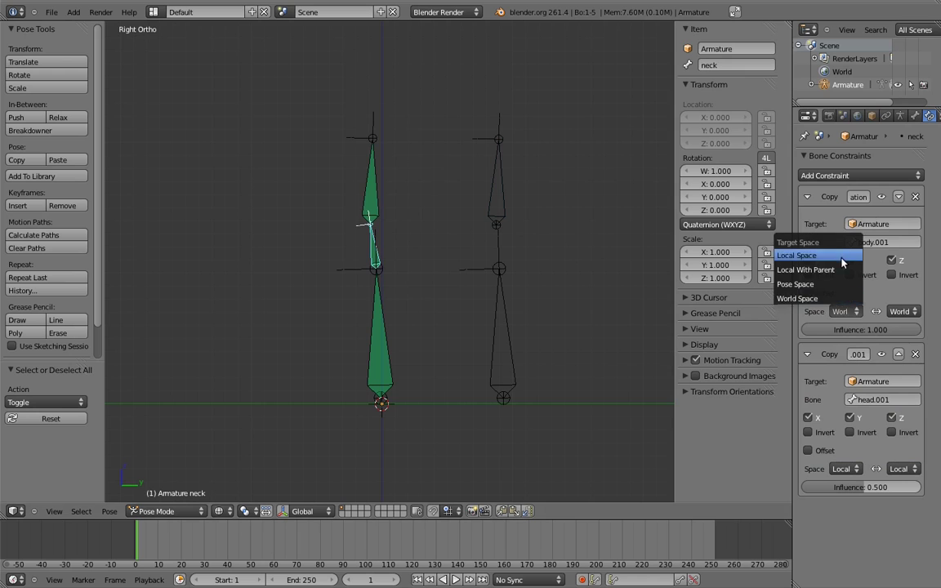
pyautogui.click(807, 255)
pyautogui.click(903, 311)
pyautogui.click(853, 254)
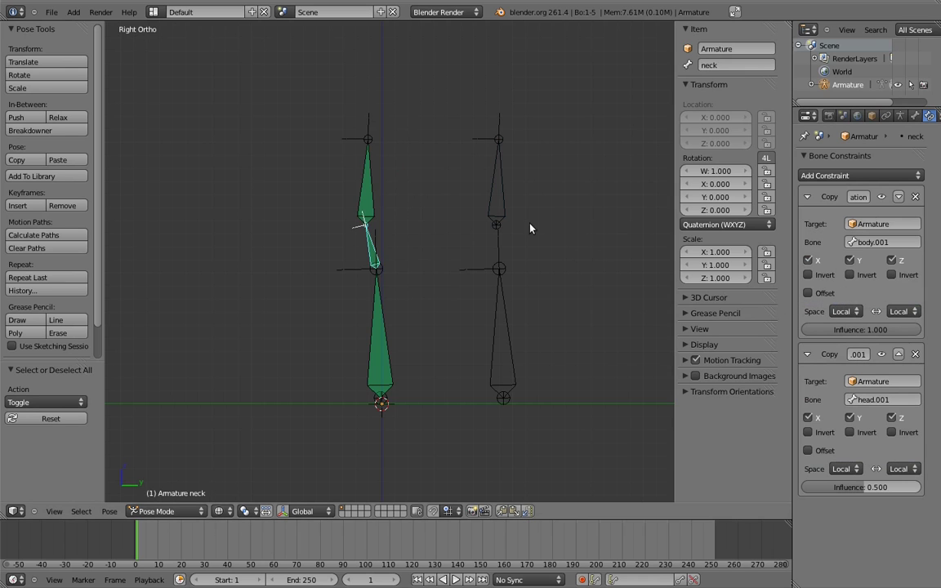
# - Test-rotate head.001 and body.001, cancelling each, then reselect the neck bone
pyautogui.rightClick(505, 163)
pyautogui.press('r')
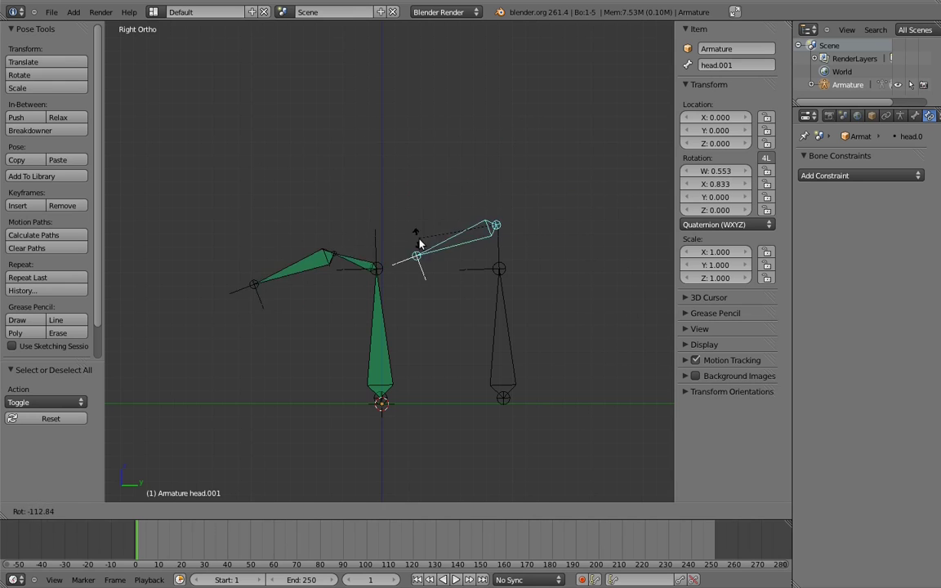
pyautogui.press('Escape')
pyautogui.rightClick(502, 327)
pyautogui.press('r')
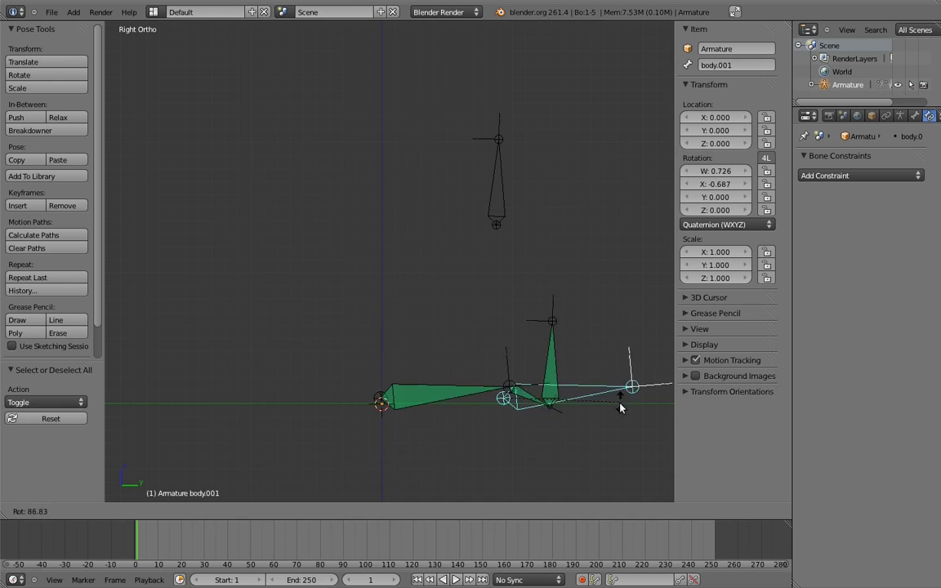
pyautogui.press('Escape')
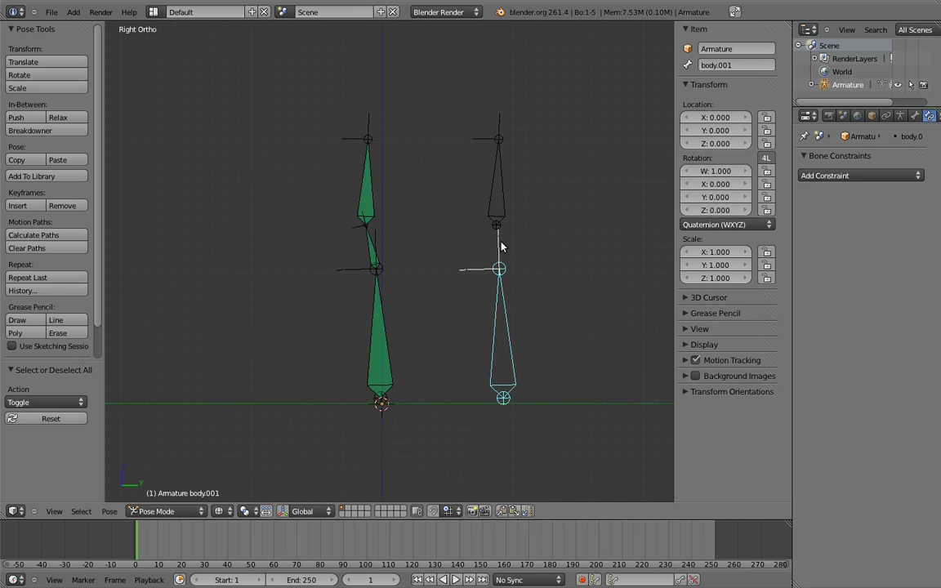
pyautogui.rightClick(369, 256)
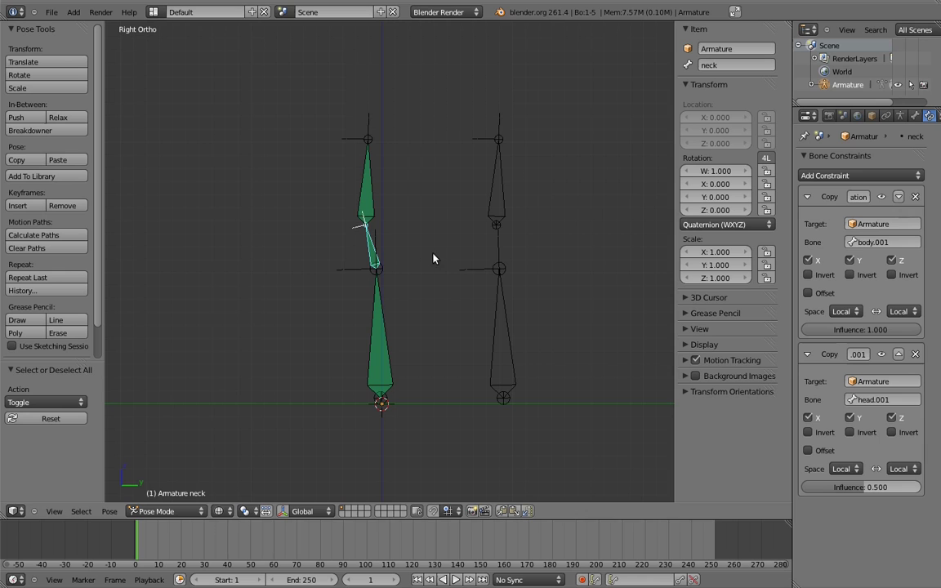
# - Remove the neck's body.001 Copy Rotation constraint and test-rotate head.001 and body.001
pyautogui.click(915, 197)
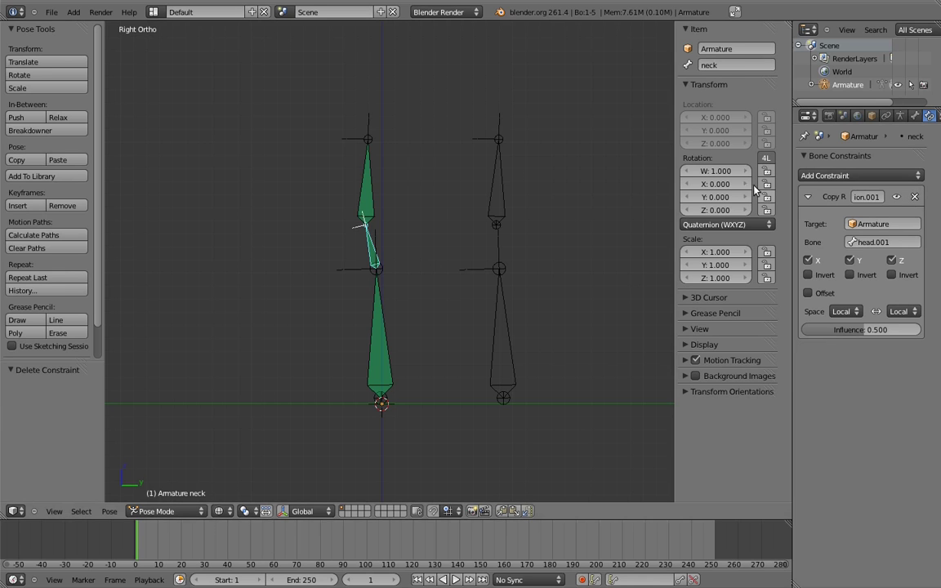
pyautogui.rightClick(495, 166)
pyautogui.press('r')
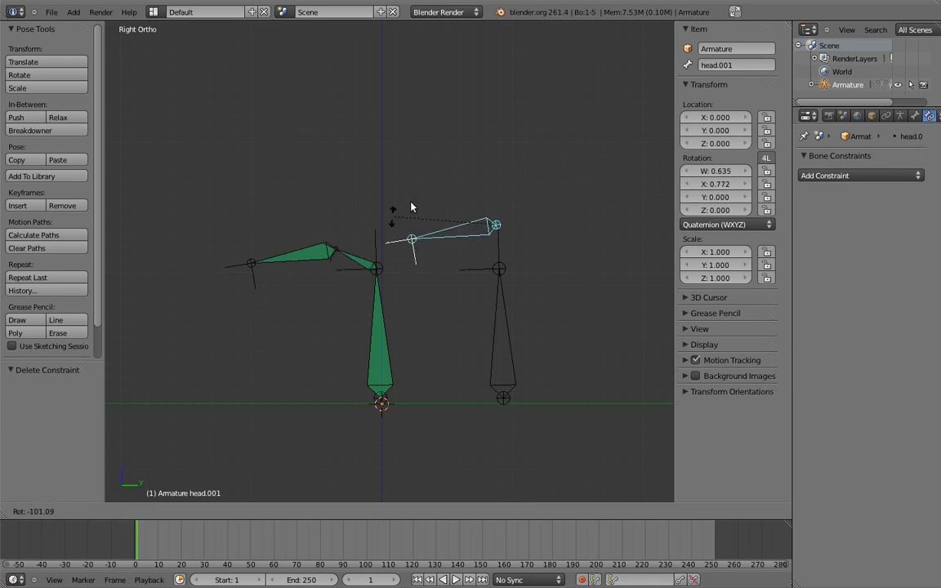
pyautogui.press('Escape')
pyautogui.rightClick(499, 274)
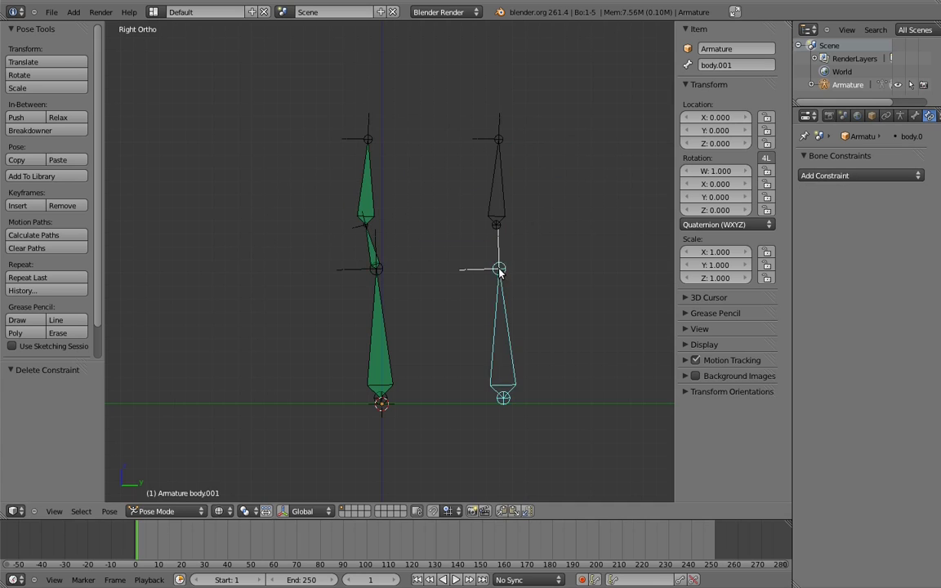
pyautogui.press('r')
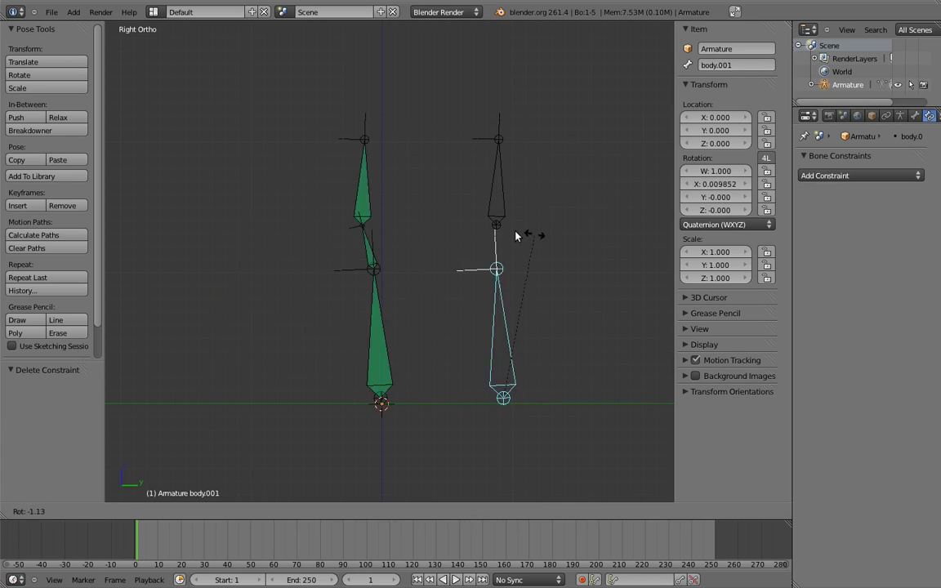
pyautogui.press('Escape')
# - Delete the right-hand control armature's bones in Edit Mode and return to Pose Mode
pyautogui.press('Tab')
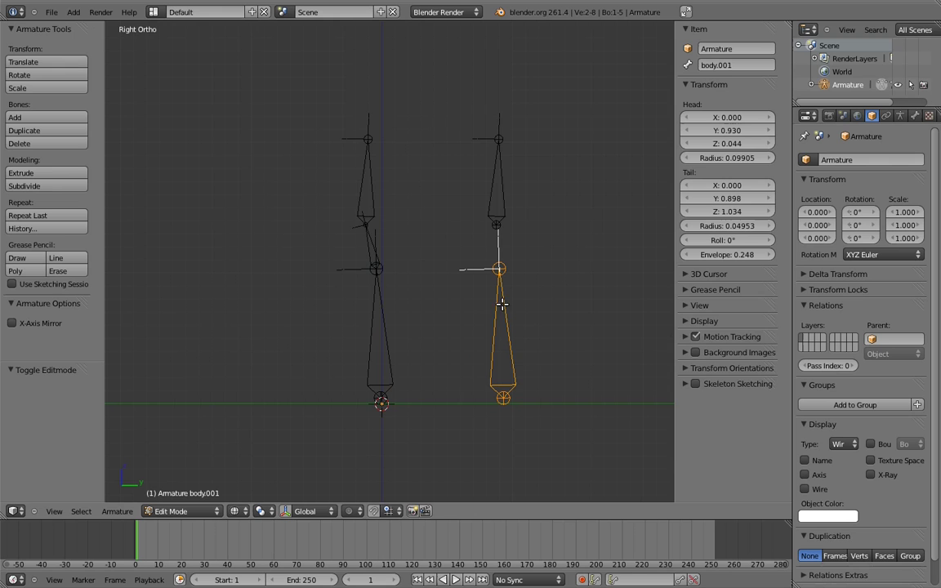
pyautogui.keyDown('shift'); pyautogui.rightClick(489, 194); pyautogui.keyUp('shift')
pyautogui.press('x')
pyautogui.click(485, 172)
pyautogui.hotkey('ctrl', 'Tab')
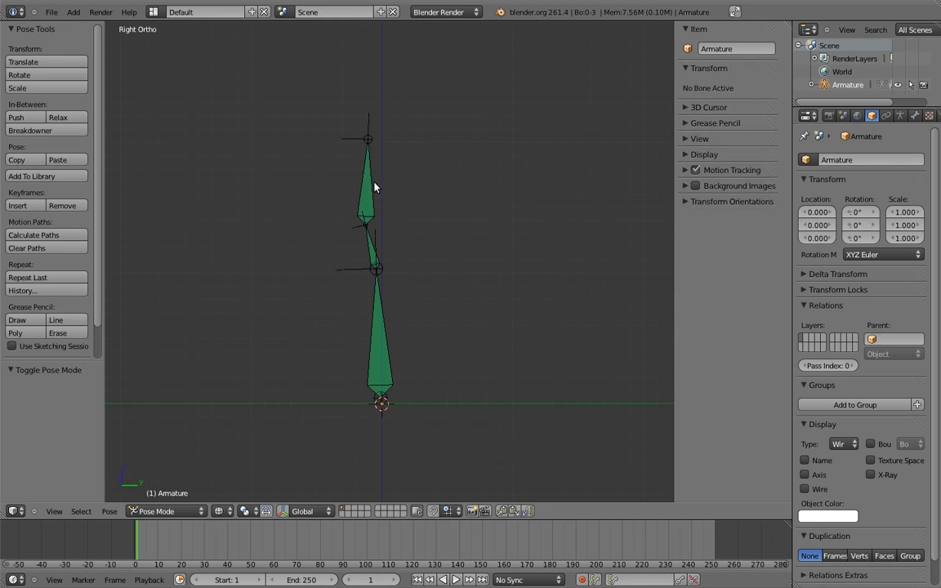
# - Remove the Copy Rotation constraints from the head, neck and body bones
pyautogui.rightClick(369, 185)
pyautogui.click(928, 116)
pyautogui.click(861, 175)
pyautogui.click(816, 221)
pyautogui.click(914, 196)
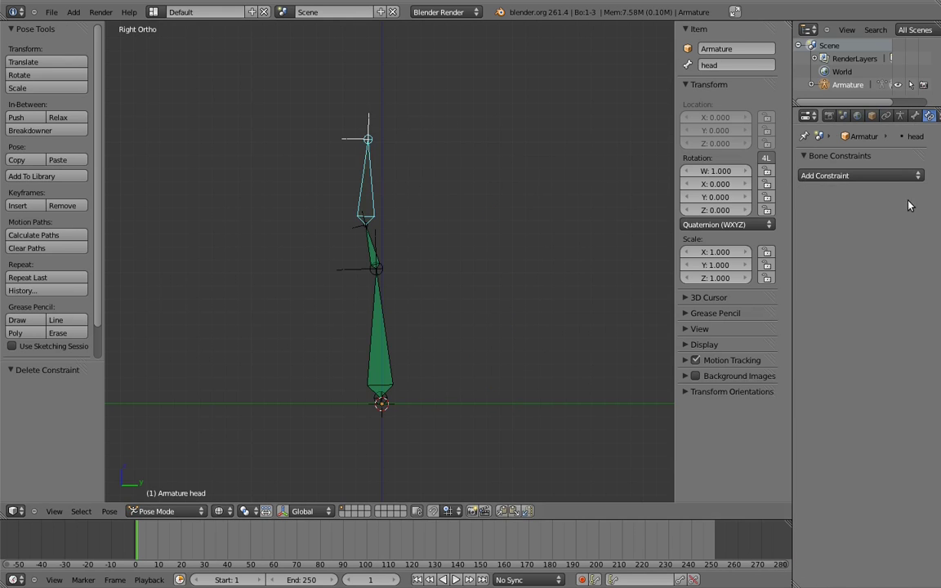
pyautogui.rightClick(370, 245)
pyautogui.click(913, 196)
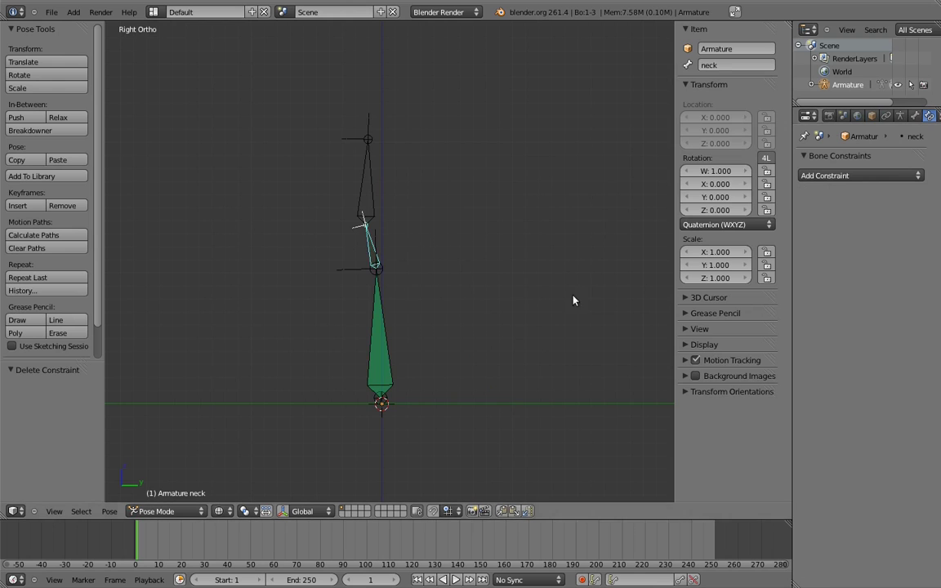
pyautogui.rightClick(388, 342)
pyautogui.click(914, 196)
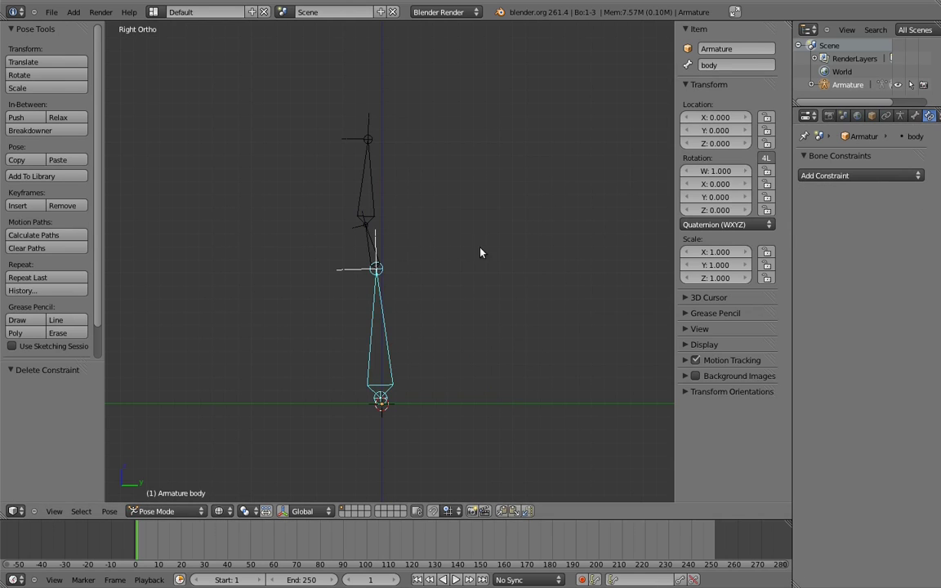
pyautogui.press('a')
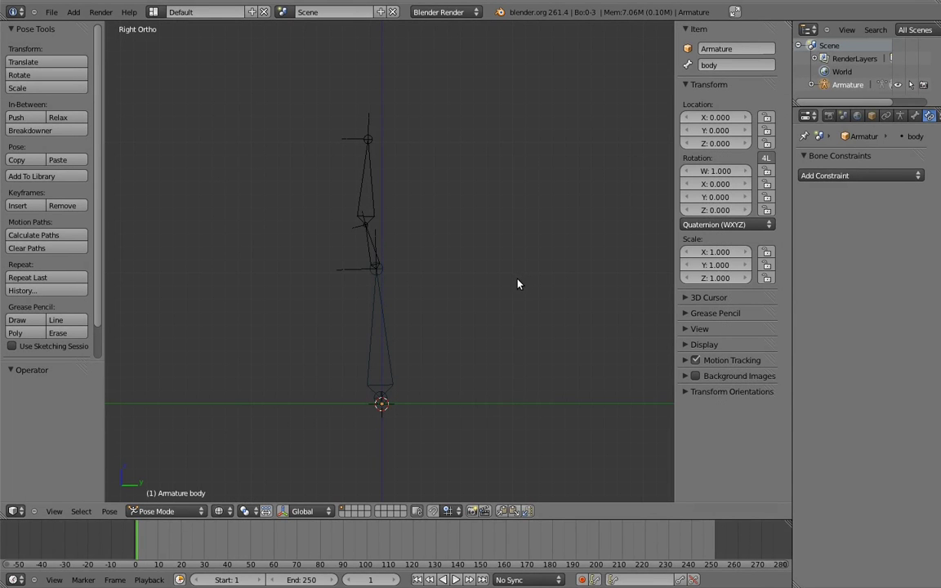
# - Extrude three 0.4-long bones up Z: body.001, body.002 and neck.001
pyautogui.press('Tab')
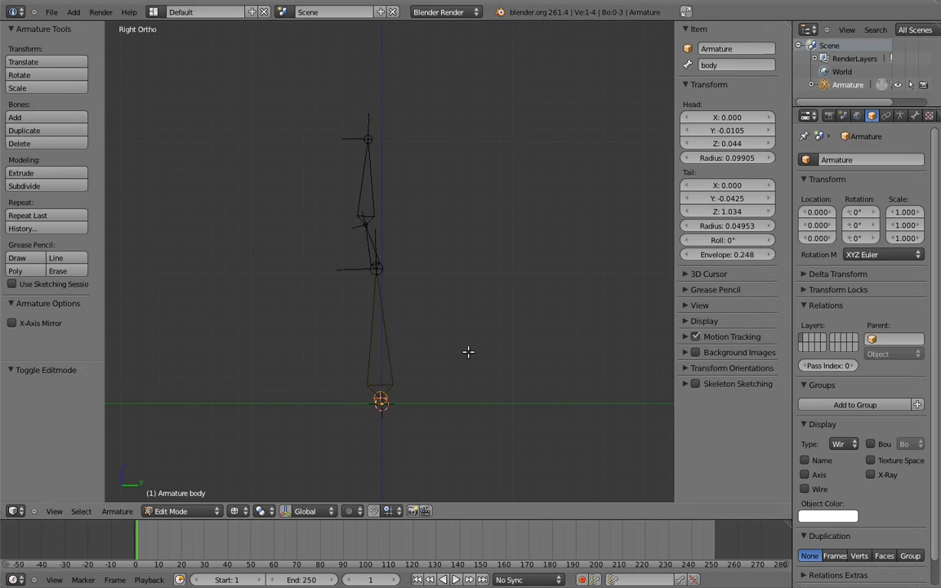
pyautogui.write('ez0.4')
pyautogui.press('Return')
pyautogui.rightClick(376, 266)
pyautogui.write('ez')
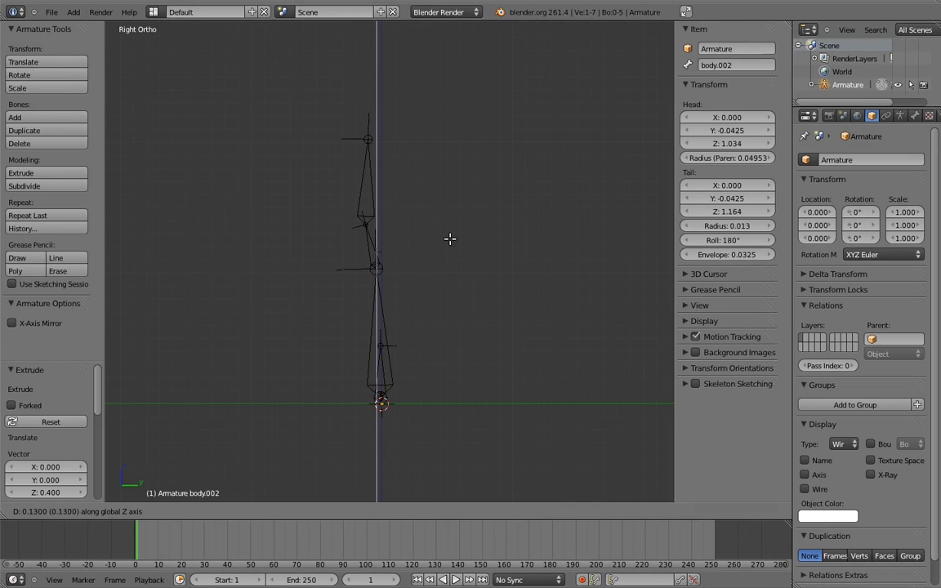
pyautogui.write('0.4')
pyautogui.press('Return')
pyautogui.rightClick(371, 226)
pyautogui.write('ez')
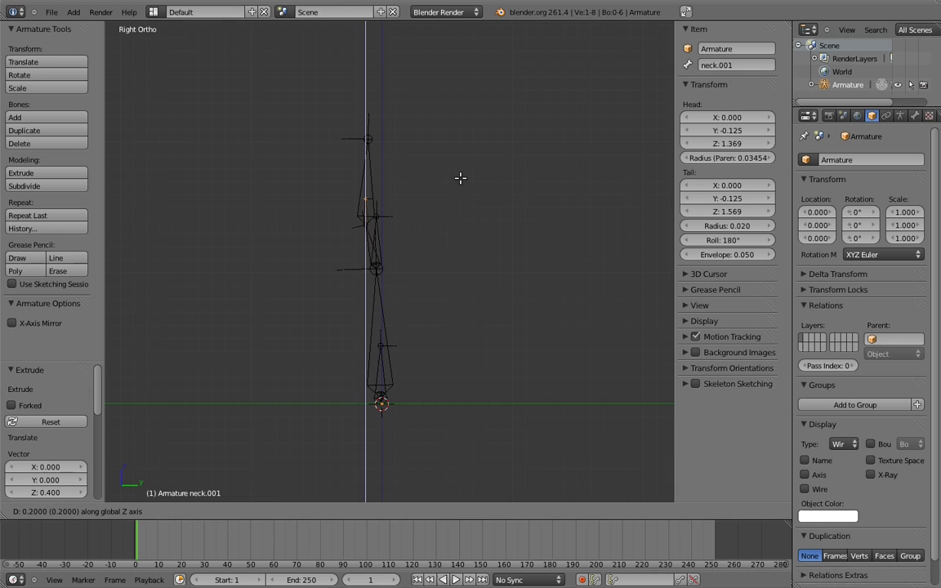
pyautogui.write('0.4')
pyautogui.press('Return')
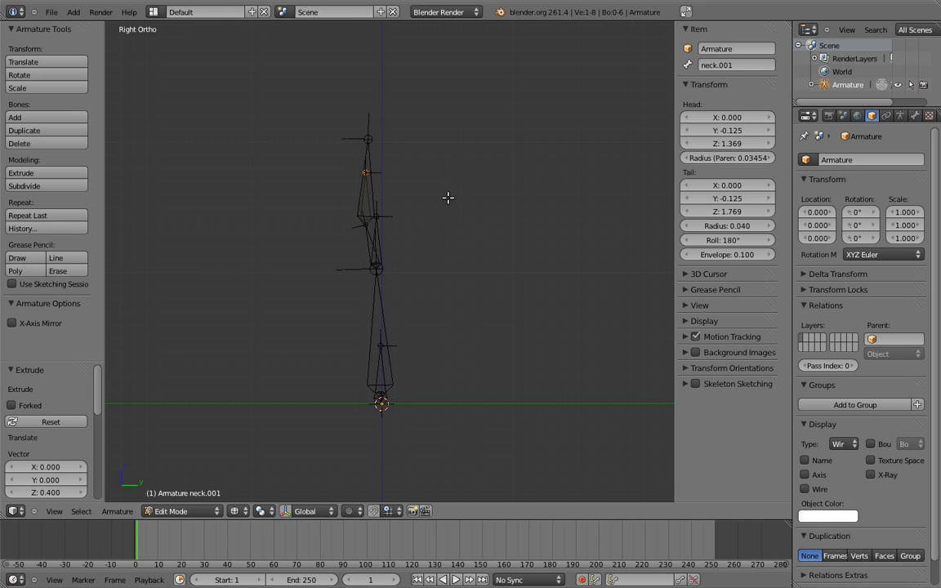
# - Set the upper new bone's roll to 18
pyautogui.rightClick(376, 229)
pyautogui.keyDown('shift'); pyautogui.rightClick(368, 196); pyautogui.keyUp('shift')
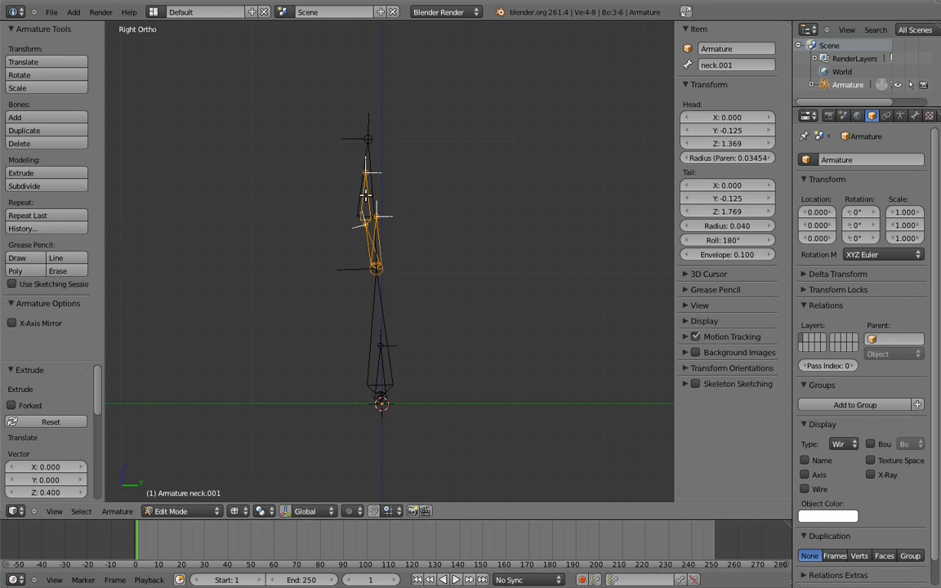
pyautogui.rightClick(366, 195)
pyautogui.hotkey('ctrl', 'r')
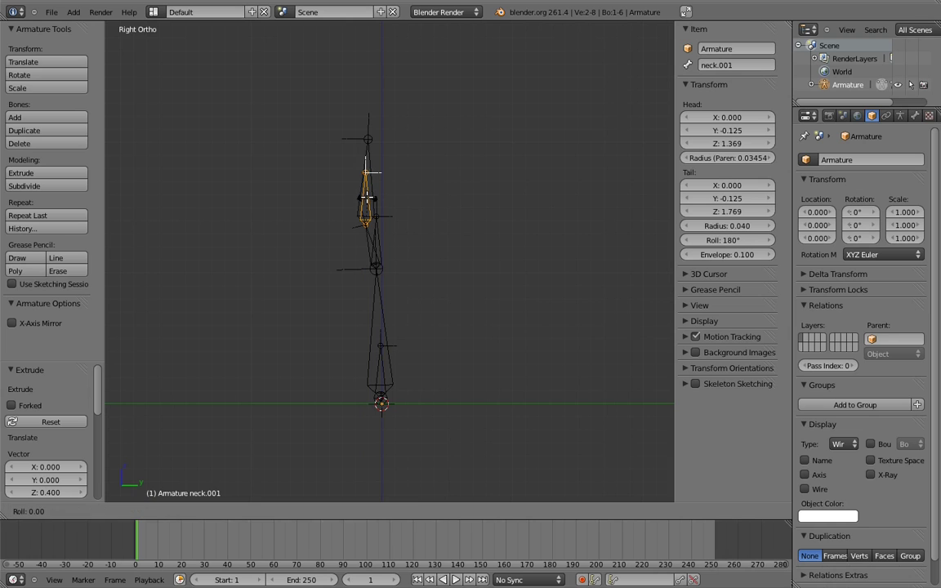
pyautogui.write('18')
pyautogui.press('Return')
# - Set the roll of body.002 and body.001 to 0°
pyautogui.rightClick(377, 233)
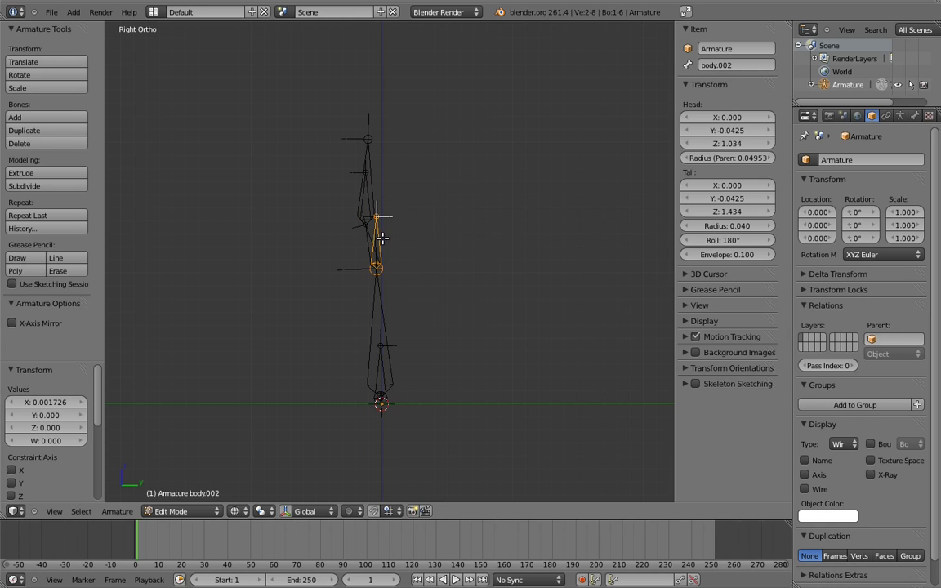
pyautogui.hotkey('ctrl', 'r')
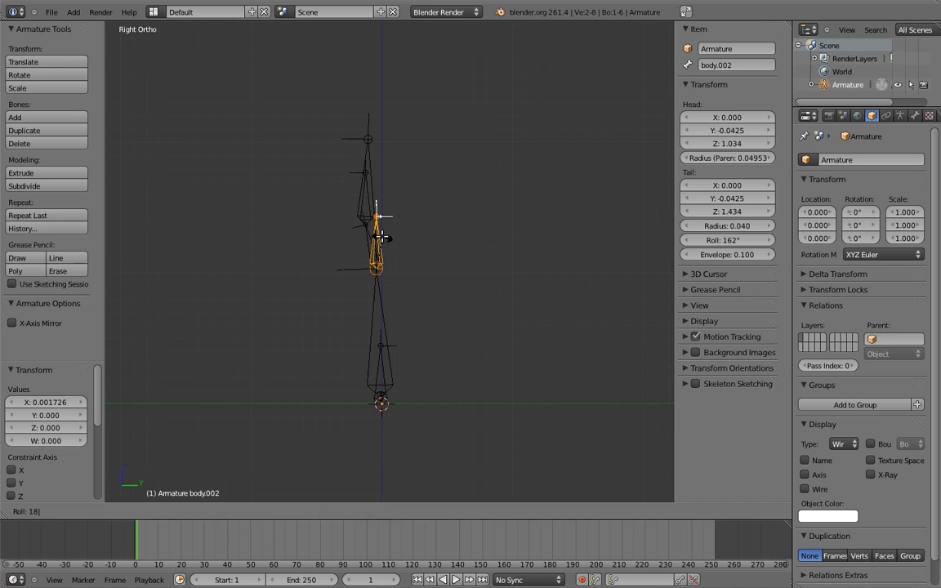
pyautogui.click(423, 234)
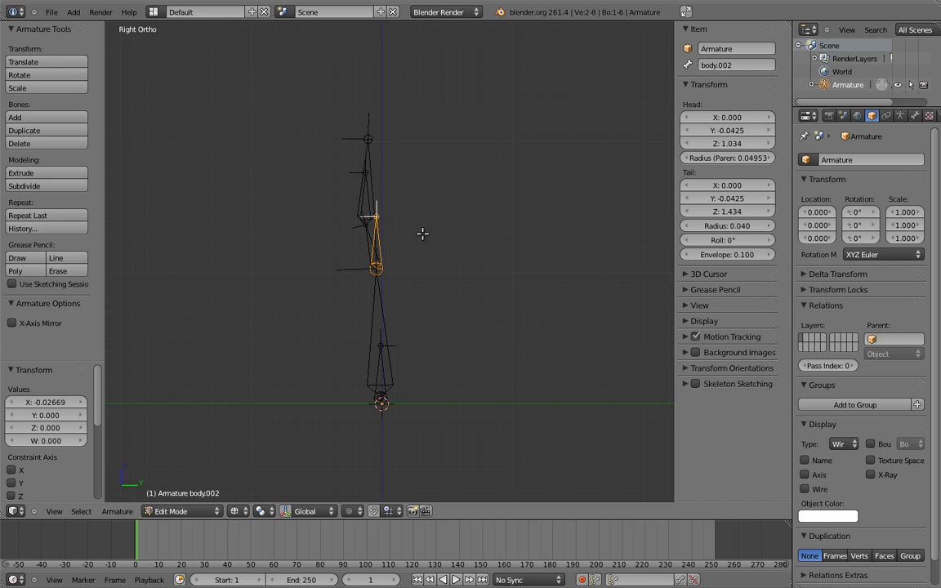
pyautogui.rightClick(383, 371)
pyautogui.hotkey('ctrl', 'r')
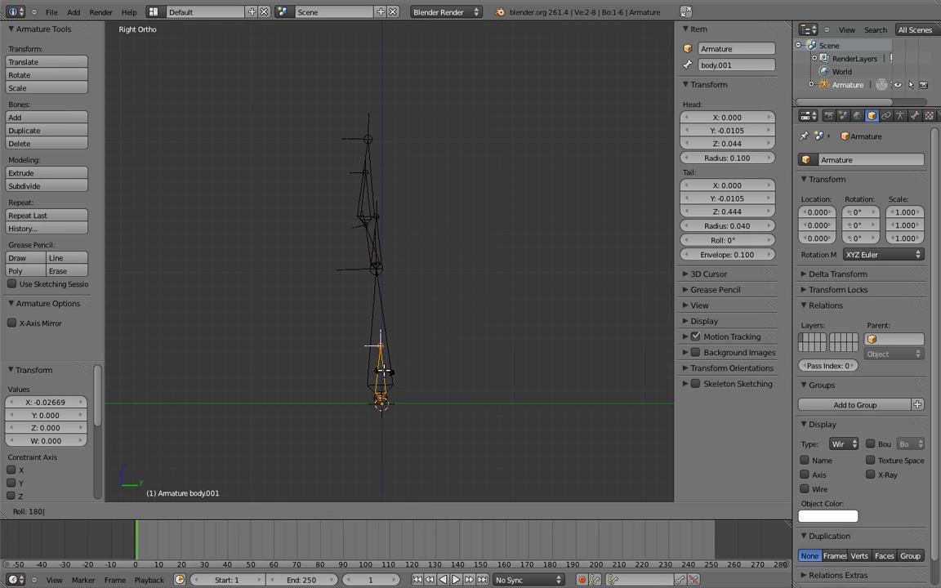
pyautogui.click(346, 333)
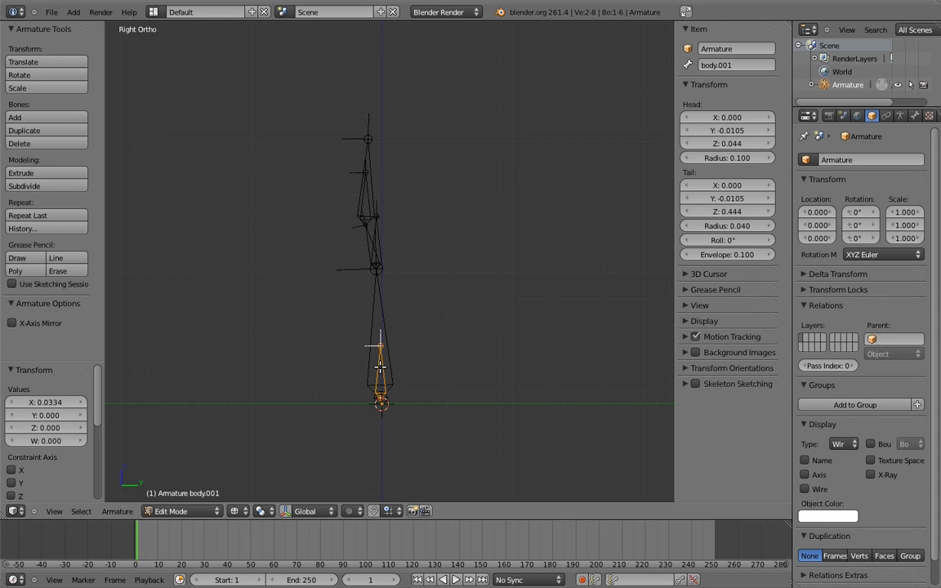
# - Parent the body, body.002, neck and head bones to body.001 with Keep Offset
pyautogui.rightClick(384, 312)
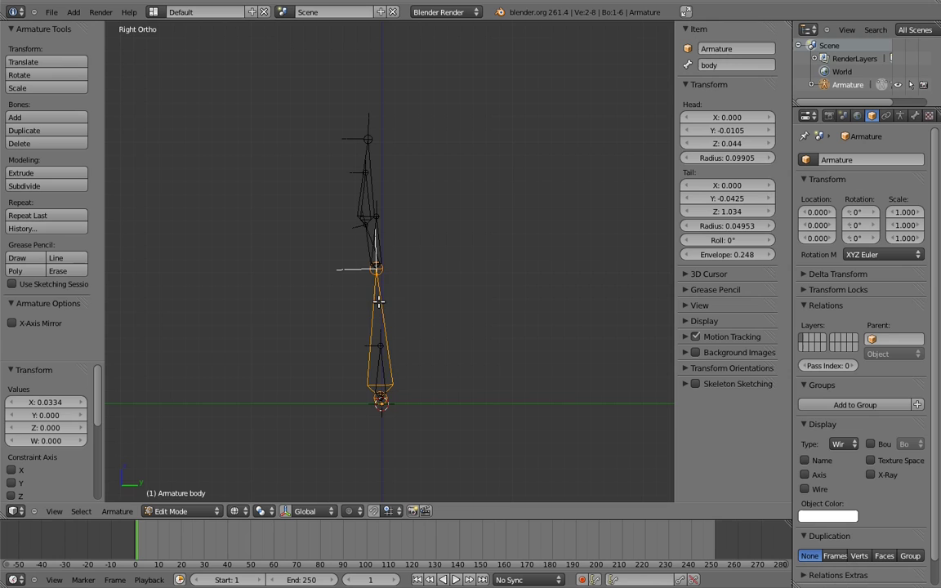
pyautogui.rightClick(377, 236)
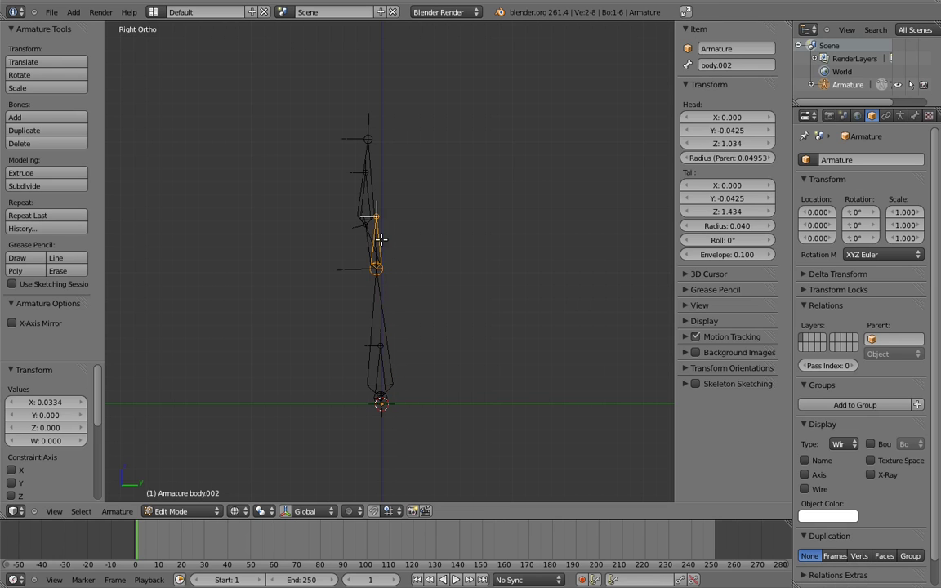
pyautogui.rightClick(368, 181)
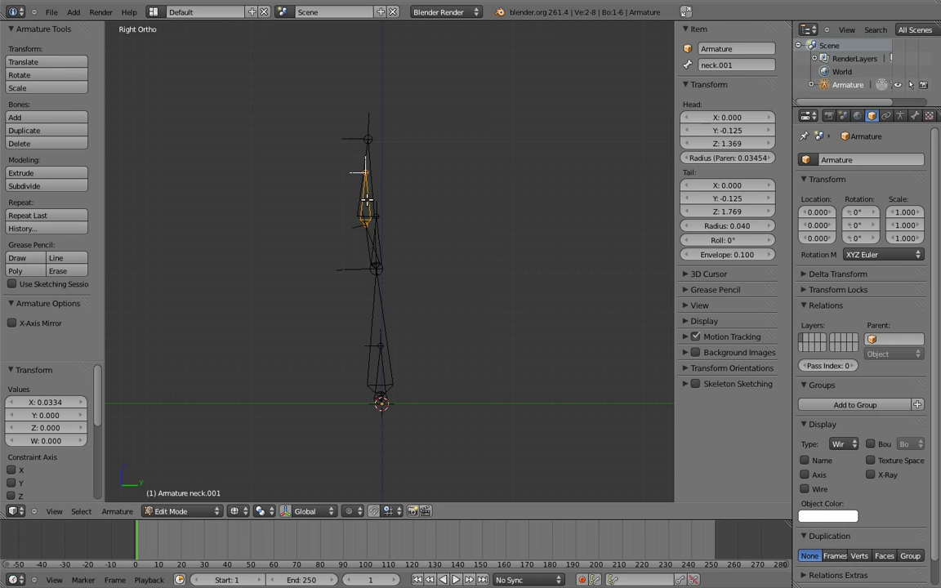
pyautogui.rightClick(372, 173)
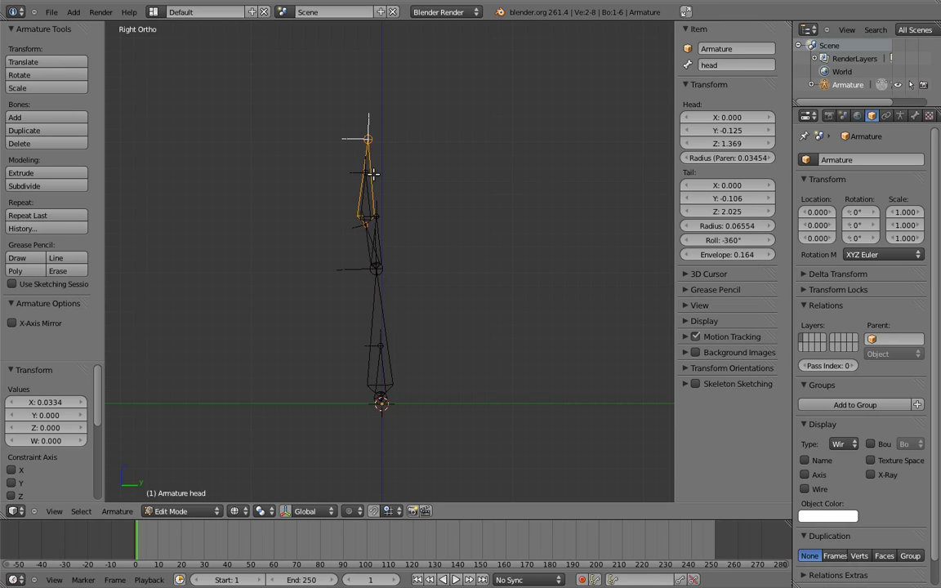
pyautogui.rightClick(385, 323)
pyautogui.keyDown('shift'); pyautogui.rightClick(379, 347); pyautogui.keyUp('shift')
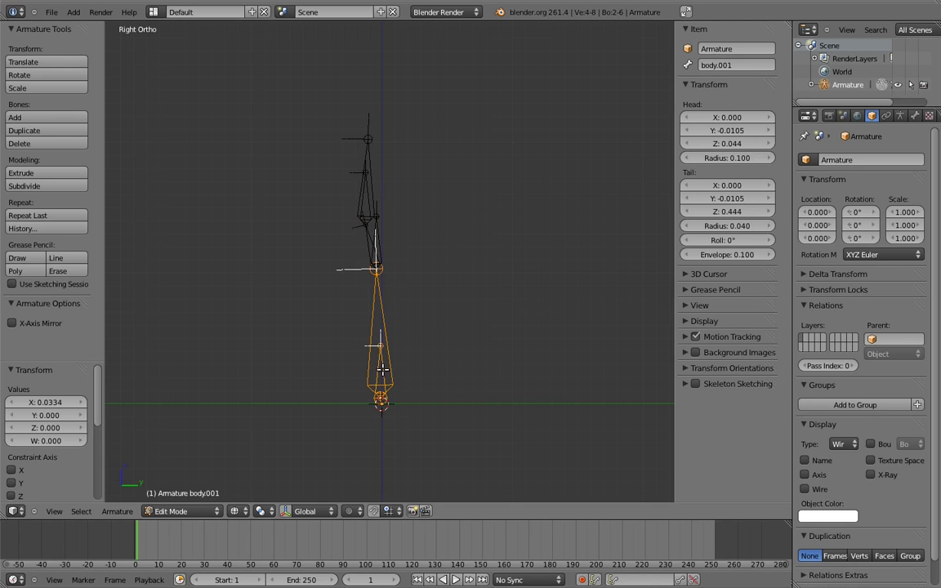
pyautogui.hotkey('ctrl', 'p')
pyautogui.click(368, 383)
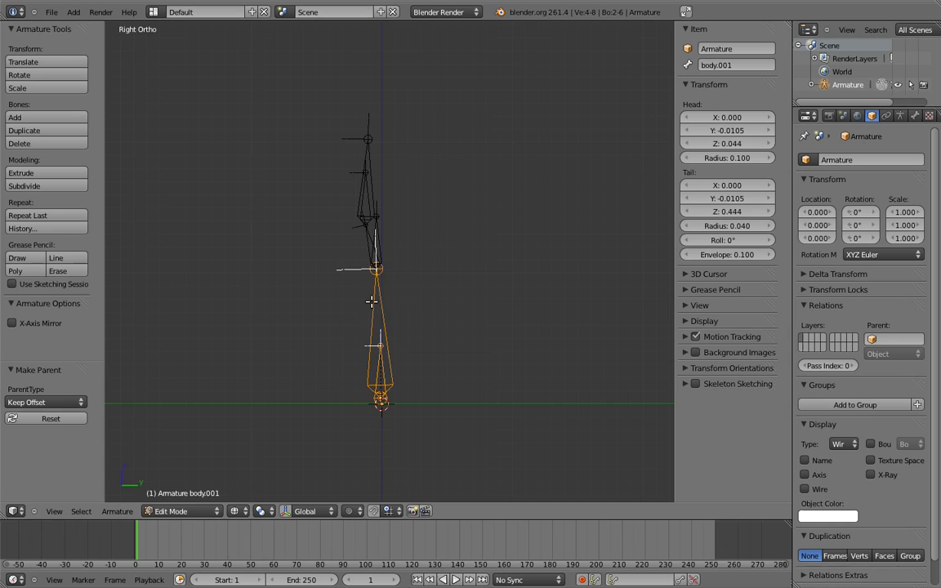
# - Parent body.002 to the body bone, keeping its offset
pyautogui.rightClick(378, 237)
pyautogui.keyDown('shift'); pyautogui.rightClick(383, 304); pyautogui.keyUp('shift')
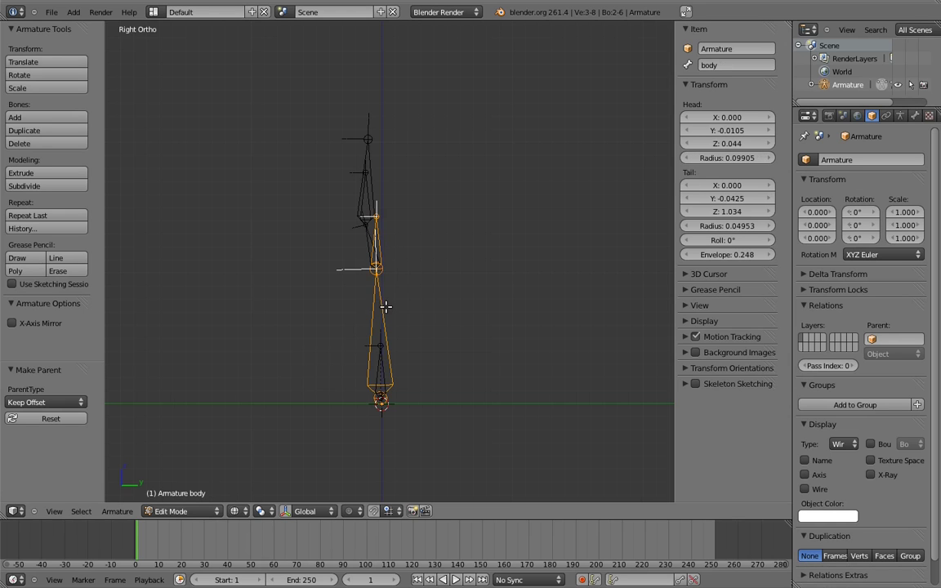
pyautogui.hotkey('ctrl', 'p')
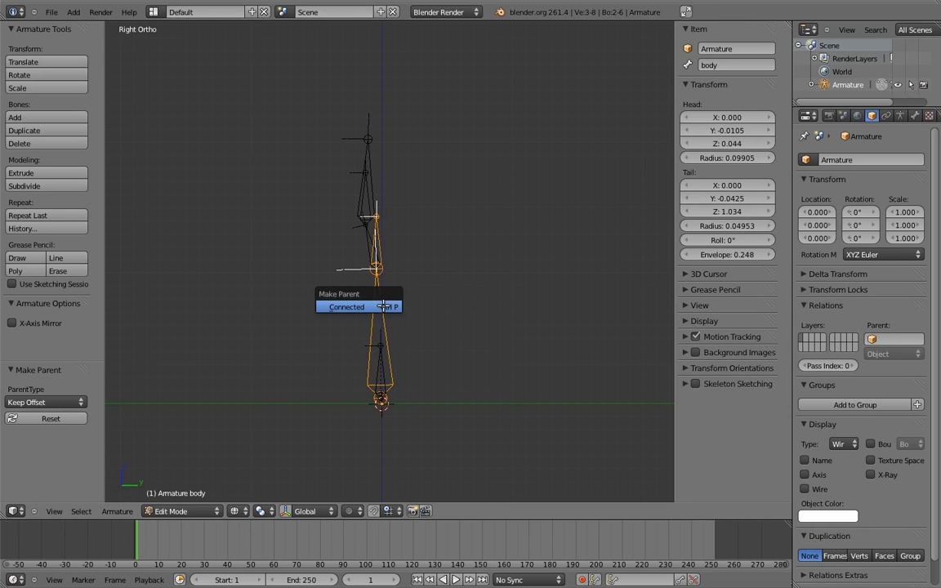
pyautogui.press('Escape')
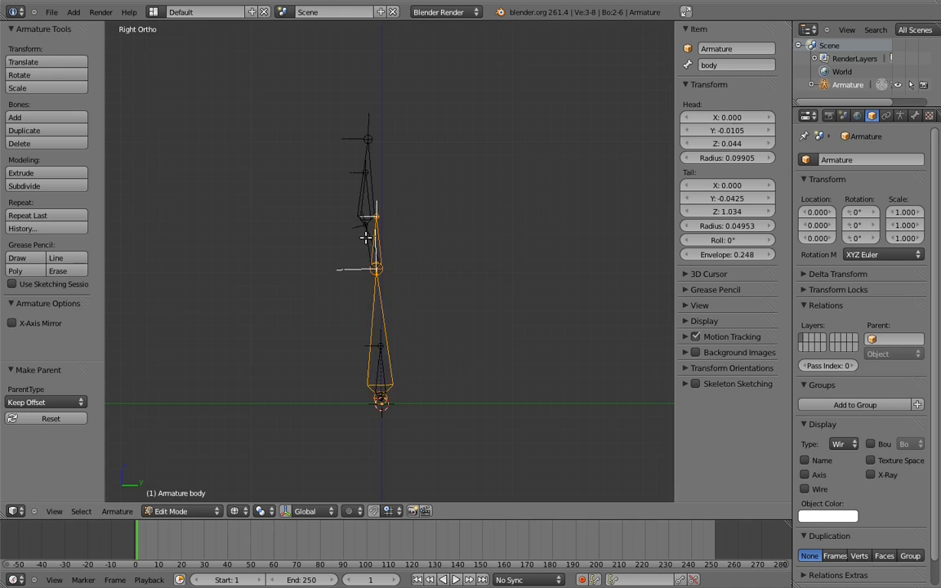
pyautogui.rightClick(380, 236)
pyautogui.hotkey('ctrl', 'p')
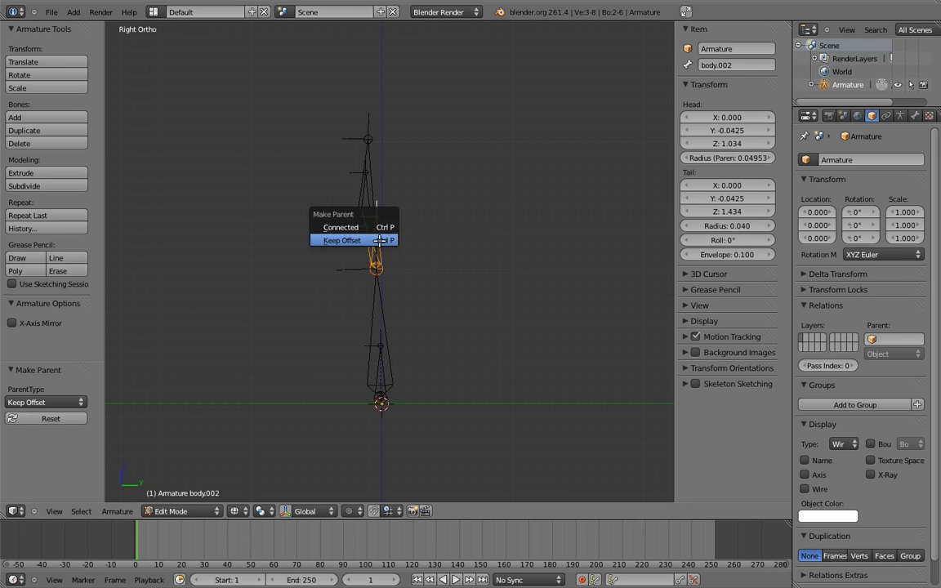
pyautogui.click(369, 242)
# - Connect the chain to the neck bone, then parent neck.001 with Keep Offset
pyautogui.keyDown('shift'); pyautogui.rightClick(367, 201); pyautogui.keyUp('shift')
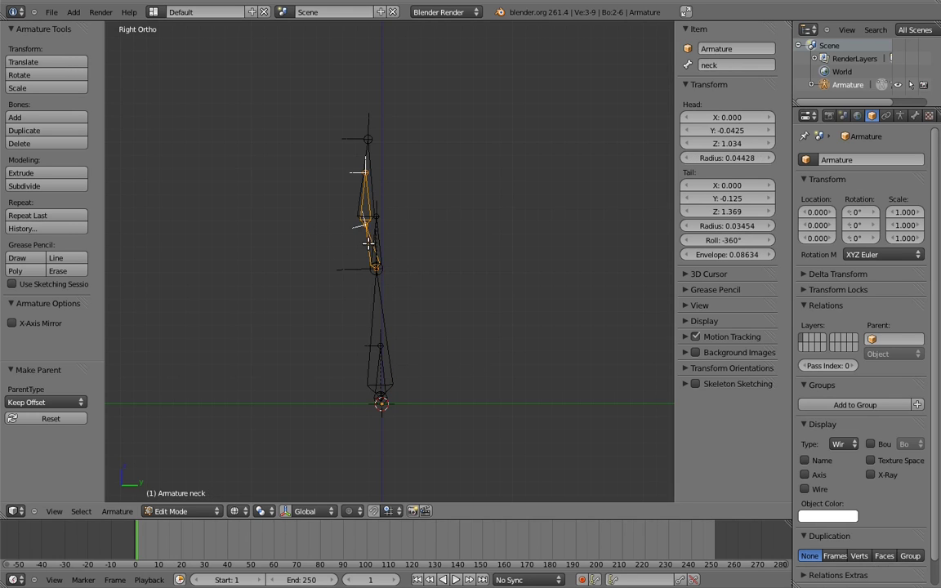
pyautogui.hotkey('ctrl', 'p')
pyautogui.click(369, 242)
pyautogui.keyDown('ctrl'); pyautogui.click(369, 117); pyautogui.keyUp('ctrl')
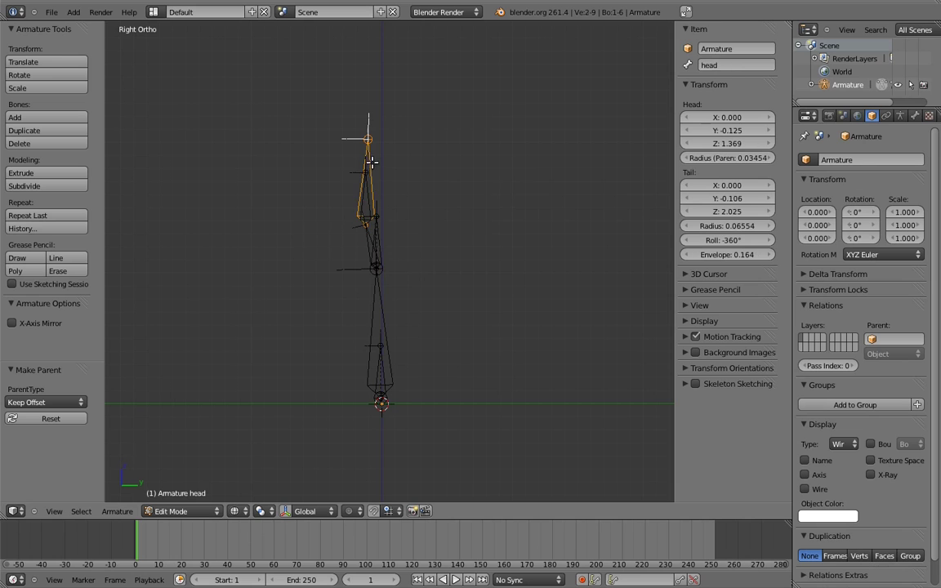
pyautogui.hotkey('ctrl', 'p')
pyautogui.click(369, 193)
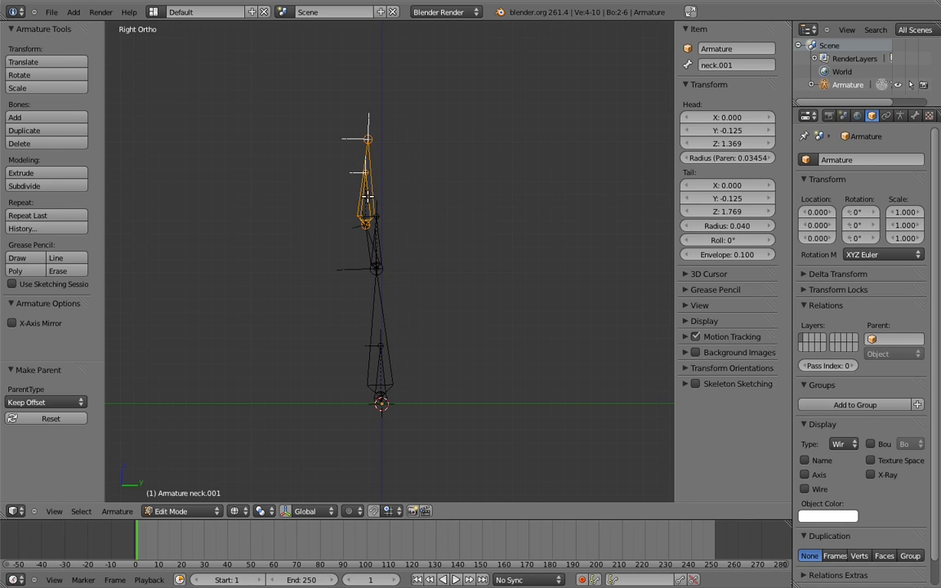
# - In Pose Mode, test-bend the body bone about 38° forward and rotate the neck twice
pyautogui.hotkey('ctrl', 'Tab')
pyautogui.rightClick(379, 385)
pyautogui.press('r')
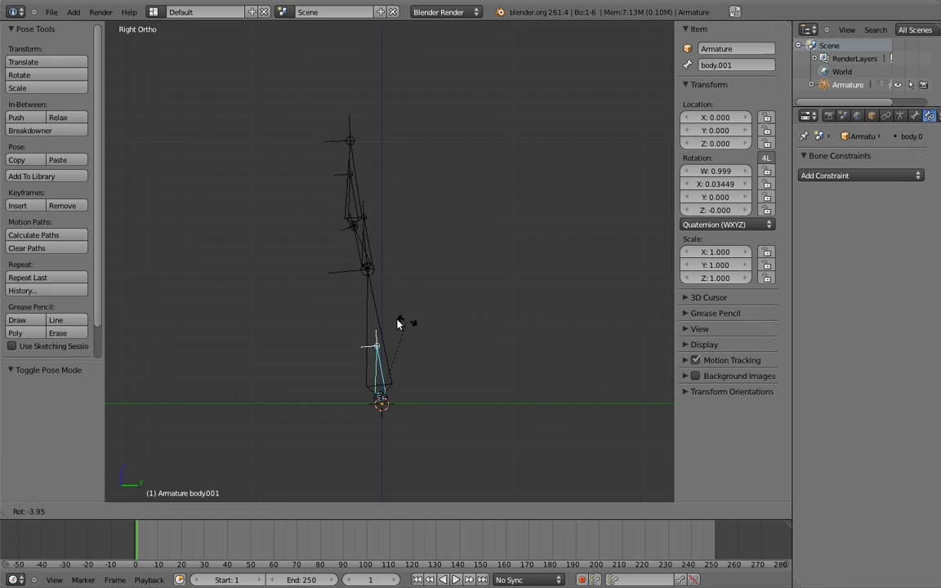
pyautogui.click(416, 321)
pyautogui.press('r')
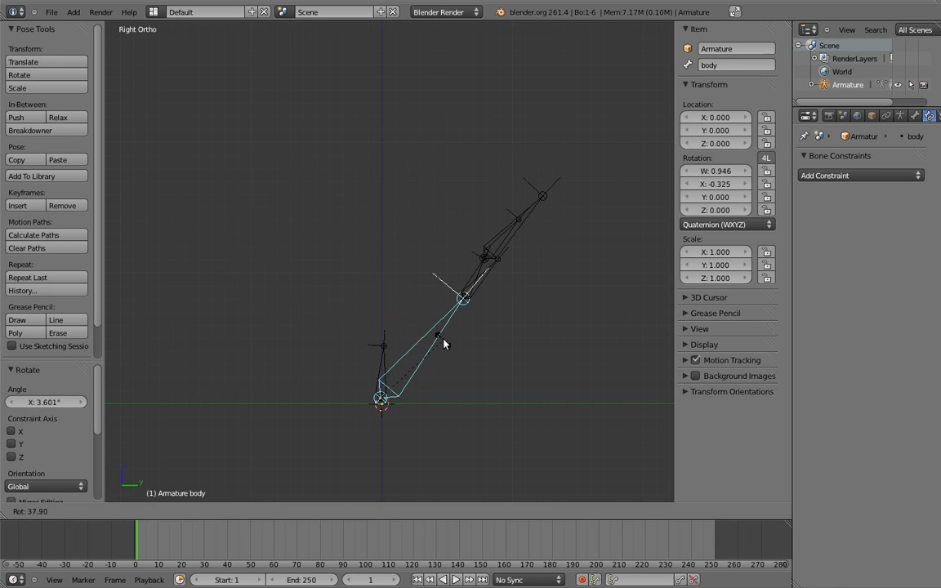
pyautogui.click(473, 275)
pyautogui.rightClick(476, 279)
pyautogui.press('r')
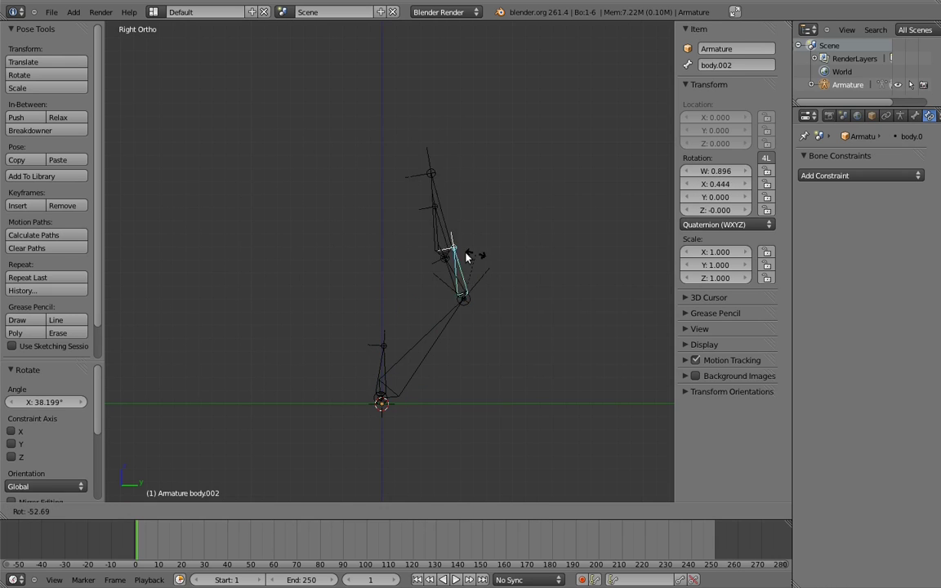
pyautogui.click(434, 253)
pyautogui.press('r')
pyautogui.click(485, 246)
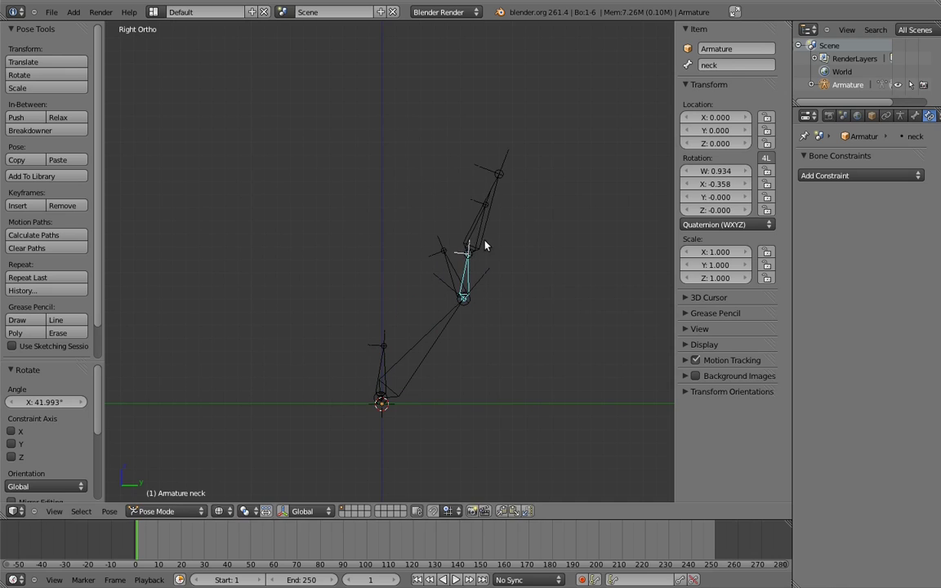
# - Test-rotate the neck.001 and head bones
pyautogui.rightClick(488, 232)
pyautogui.press('r')
pyautogui.click(464, 198)
pyautogui.rightClick(472, 196)
pyautogui.press('r')
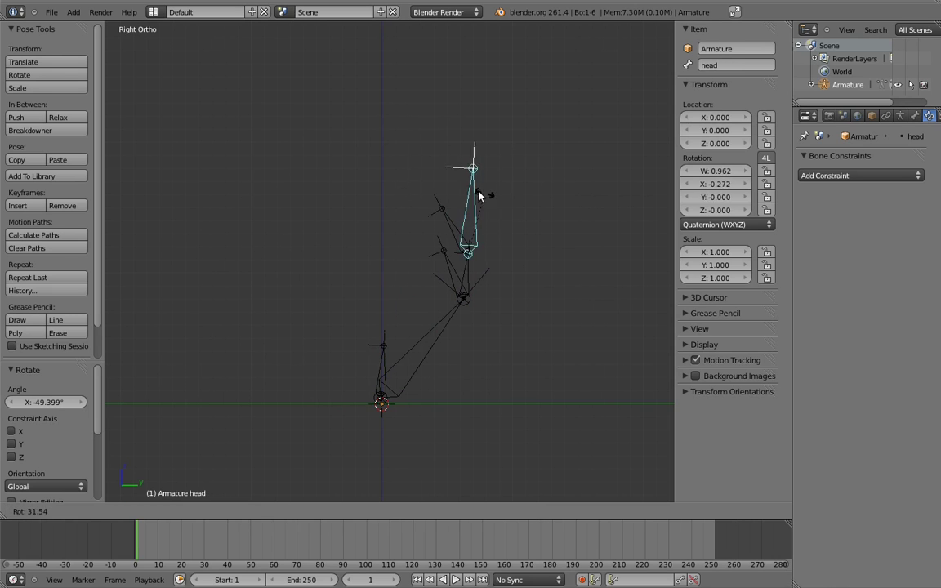
pyautogui.click(501, 218)
# - Try and cancel rotations on body.001 and body.002, then clear every bone's rotation to rest
pyautogui.rightClick(381, 351)
pyautogui.press('r')
pyautogui.rightClick(433, 290)
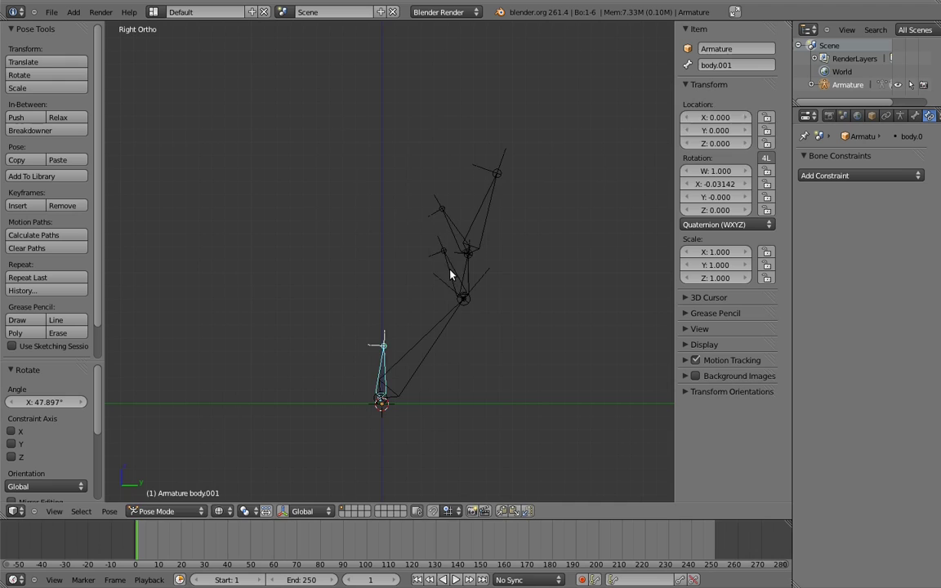
pyautogui.rightClick(441, 254)
pyautogui.press('r')
pyautogui.rightClick(457, 206)
pyautogui.rightClick(454, 231)
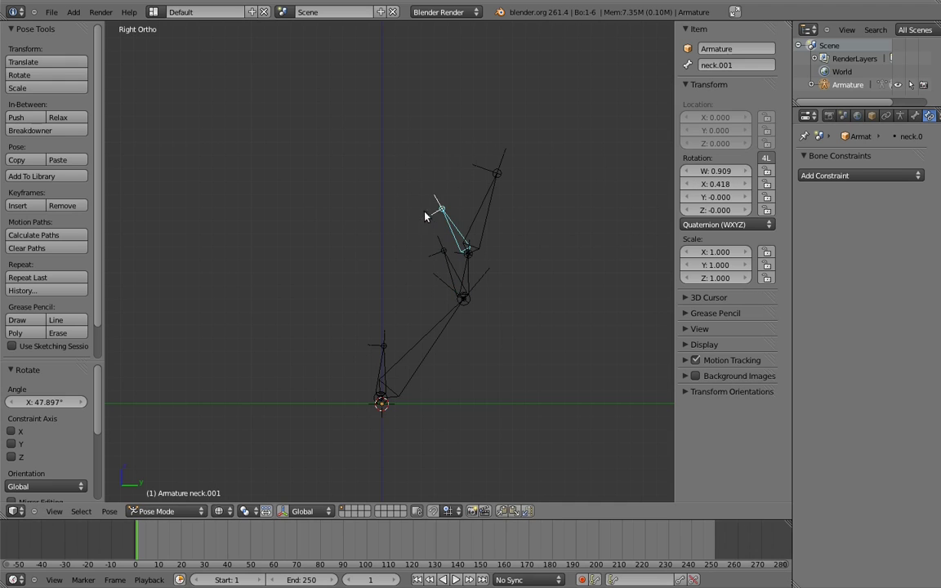
pyautogui.press('a')
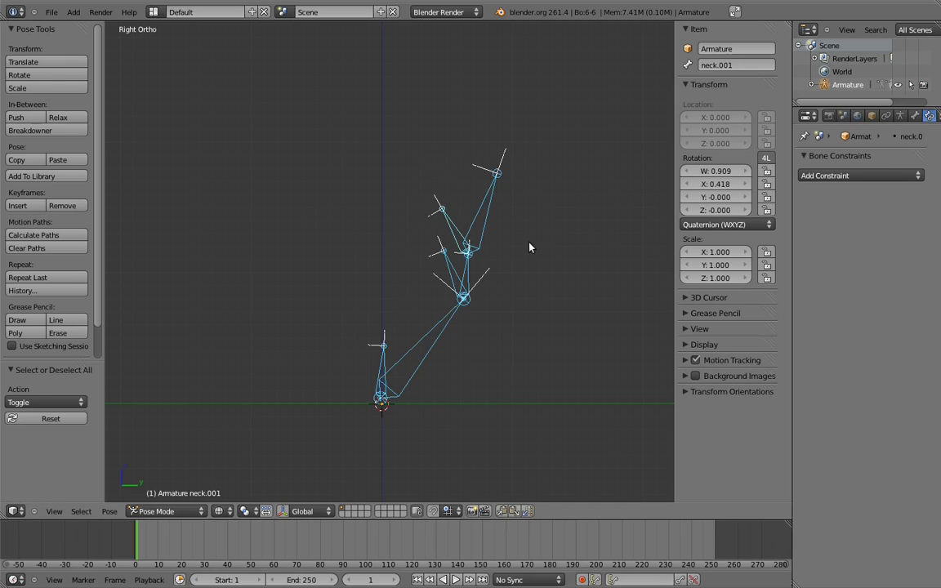
pyautogui.hotkey('alt', 'r')
# - Duplicate the lower body bone into control bones body.003 beside the rig and body.004 1.0 above it
pyautogui.press('a')
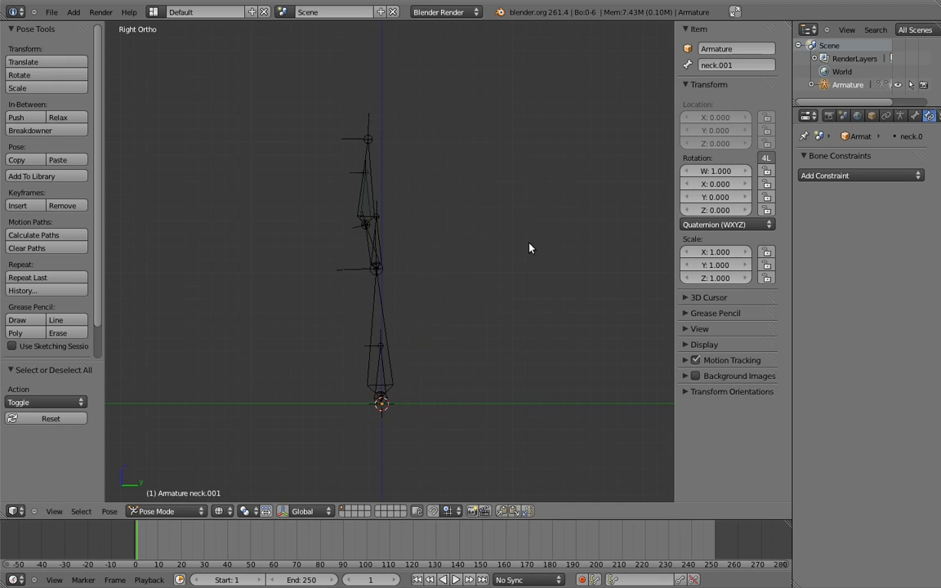
pyautogui.rightClick(384, 347)
pyautogui.press('Tab')
pyautogui.hotkey('shift', 'd')
pyautogui.press('y')
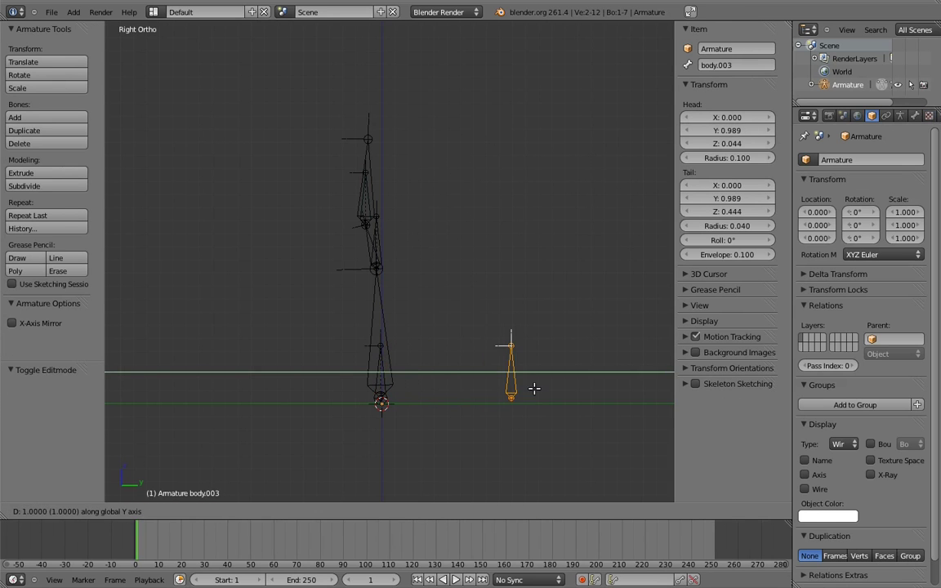
pyautogui.click(536, 389)
pyautogui.hotkey('shift', 'd')
pyautogui.press('z')
pyautogui.click(558, 270)
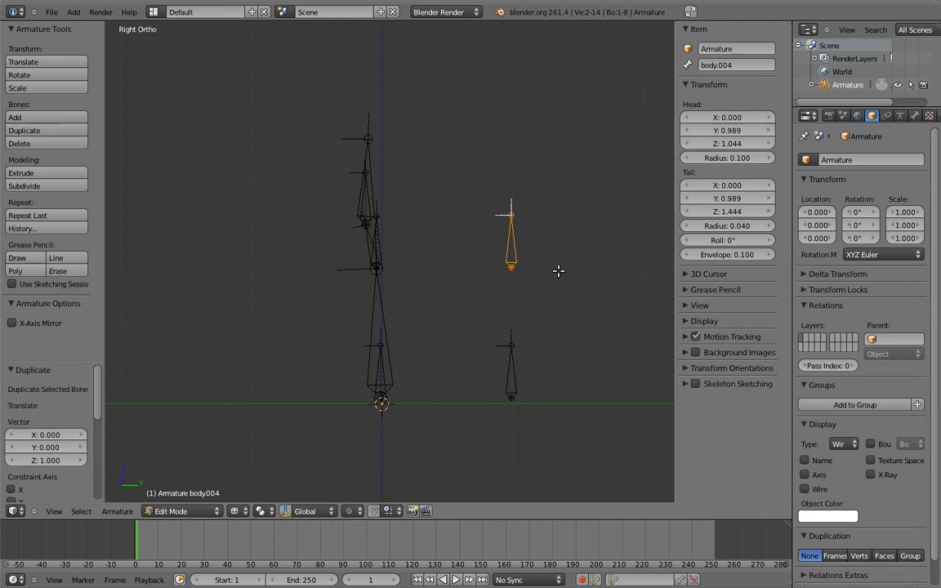
# - Give body.001 and body.002 Copy Rotation constraints targeting body.003
pyautogui.hotkey('ctrl', 'Tab')
pyautogui.rightClick(512, 368)
pyautogui.keyDown('shift'); pyautogui.rightClick(382, 363); pyautogui.keyUp('shift')
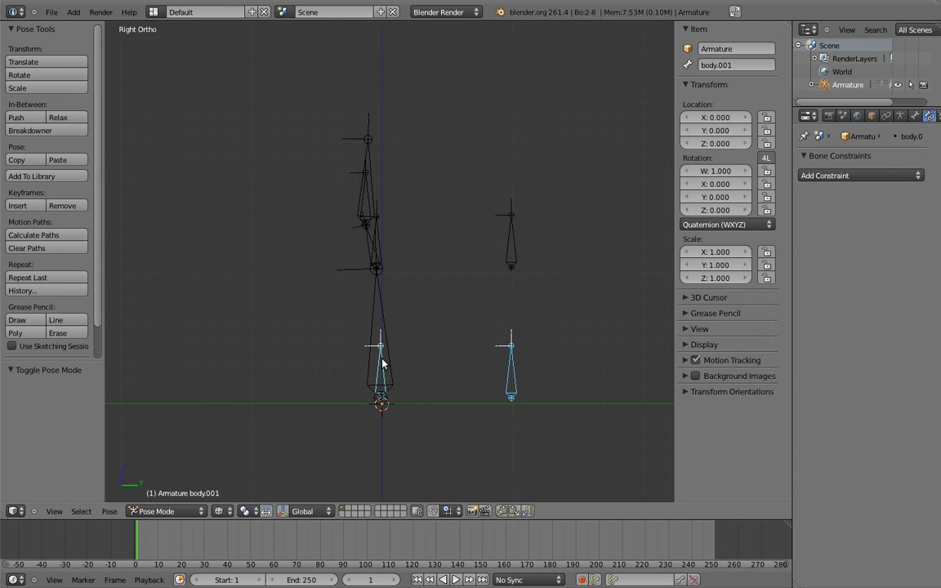
pyautogui.hotkey('ctrl', 'shift', 'c')
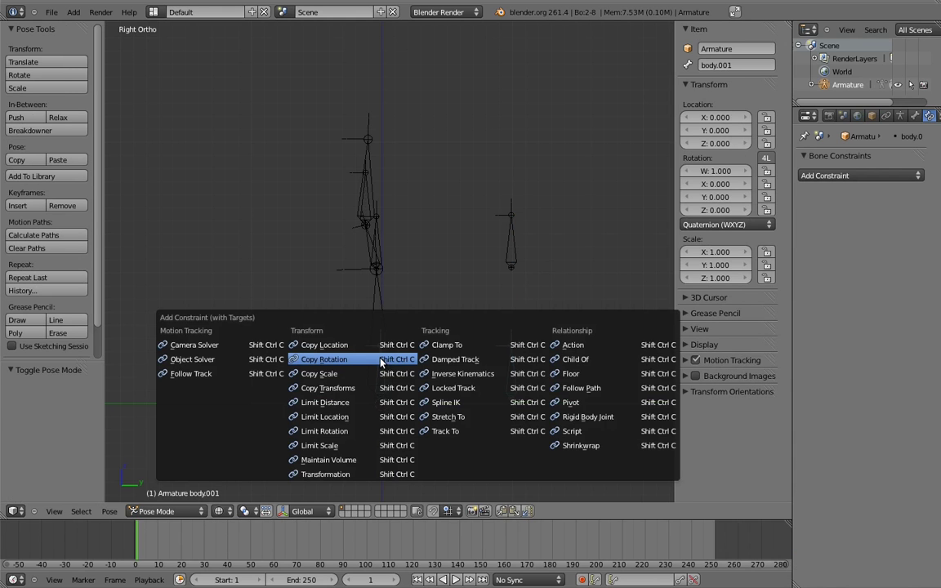
pyautogui.click(381, 362)
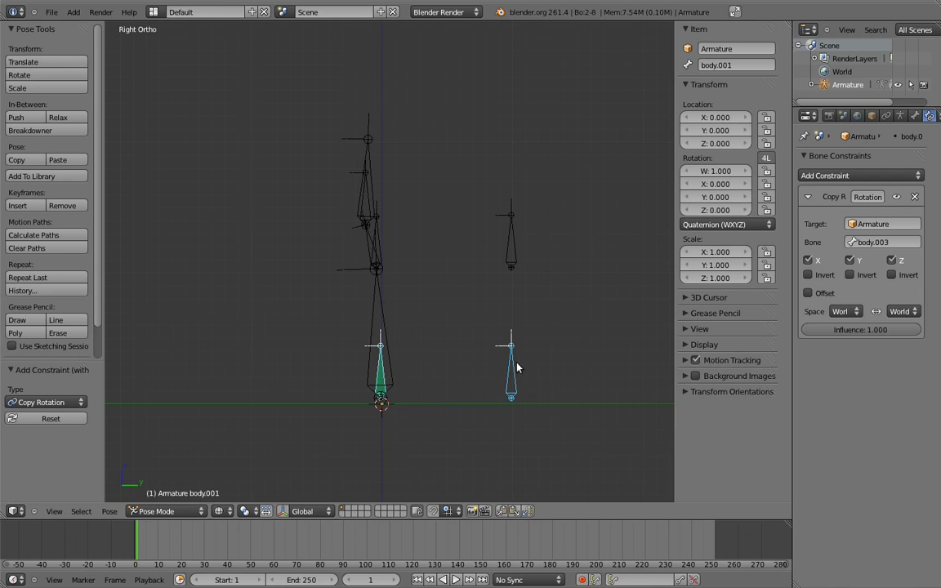
pyautogui.keyDown('shift'); pyautogui.rightClick(374, 217); pyautogui.keyUp('shift')
pyautogui.hotkey('ctrl', 'shift', 'c')
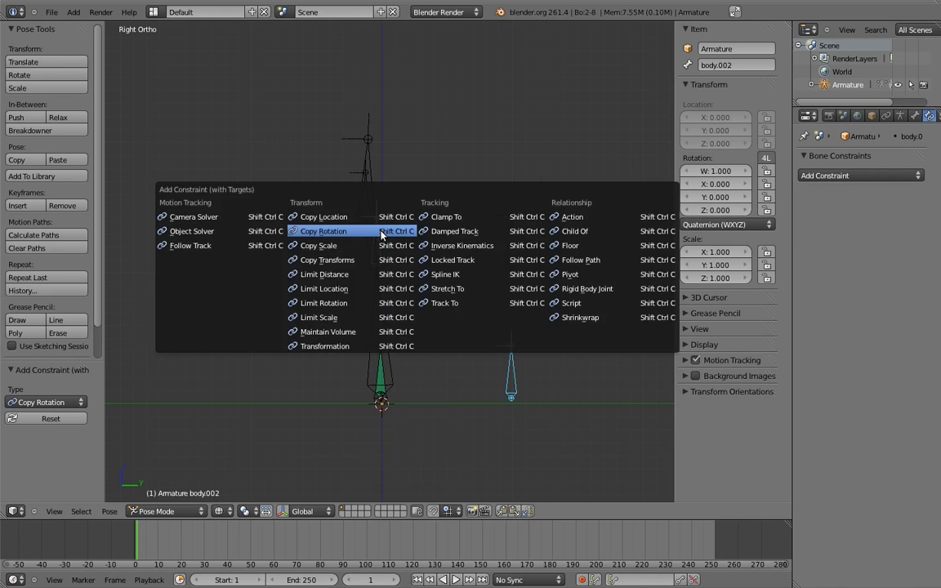
pyautogui.click(382, 235)
# - Add Copy Rotation constraints targeting body.004 to body.002 and the neck
pyautogui.rightClick(511, 232)
pyautogui.keyDown('shift'); pyautogui.rightClick(379, 233); pyautogui.keyUp('shift')
pyautogui.hotkey('ctrl', 'shift', 'c')
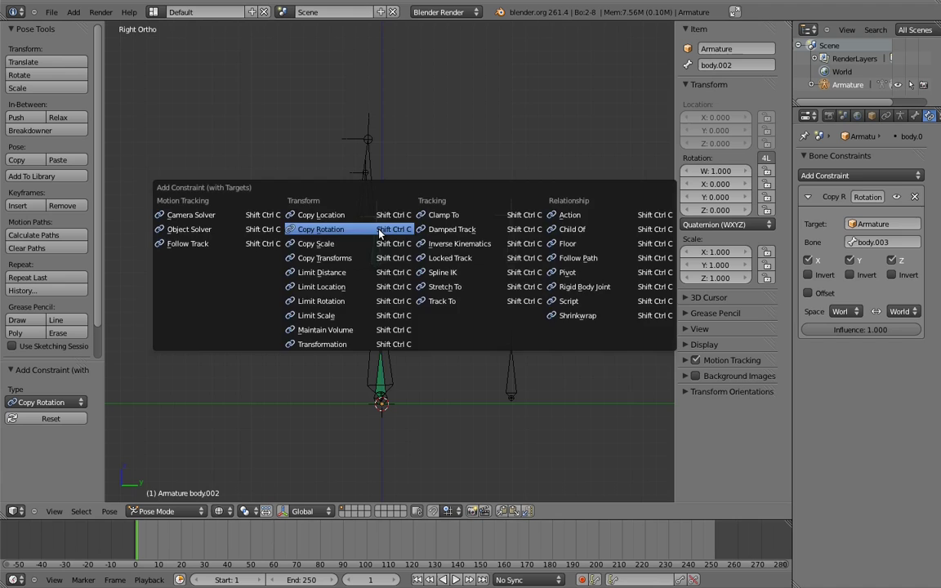
pyautogui.click(379, 233)
pyautogui.rightClick(482, 221)
pyautogui.keyDown('shift'); pyautogui.rightClick(367, 200); pyautogui.keyUp('shift')
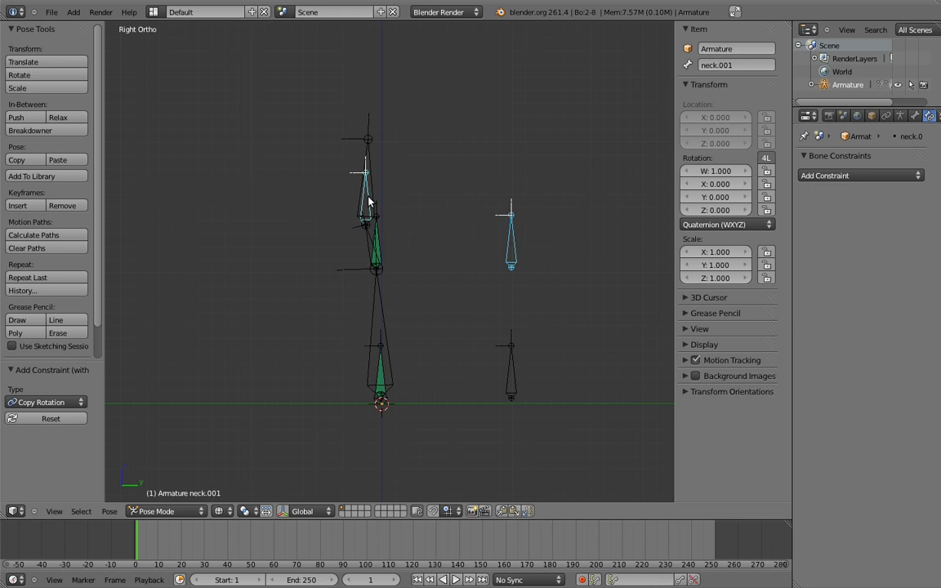
pyautogui.hotkey('ctrl', 'shift', 'c')
pyautogui.click(368, 202)
# - Set body.002's body.004 Copy Rotation influence to 0.5
pyautogui.rightClick(381, 234)
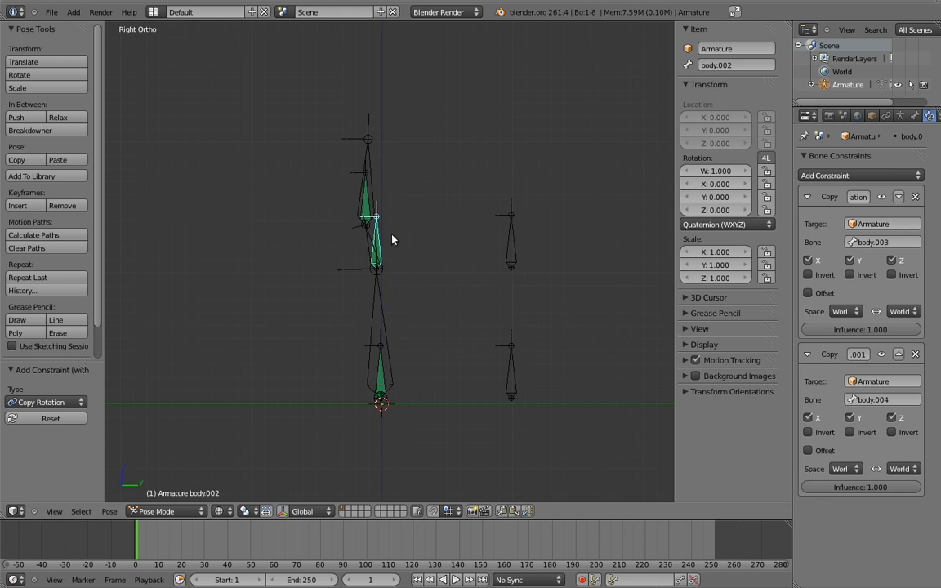
pyautogui.click(872, 488)
pyautogui.write('0.5')
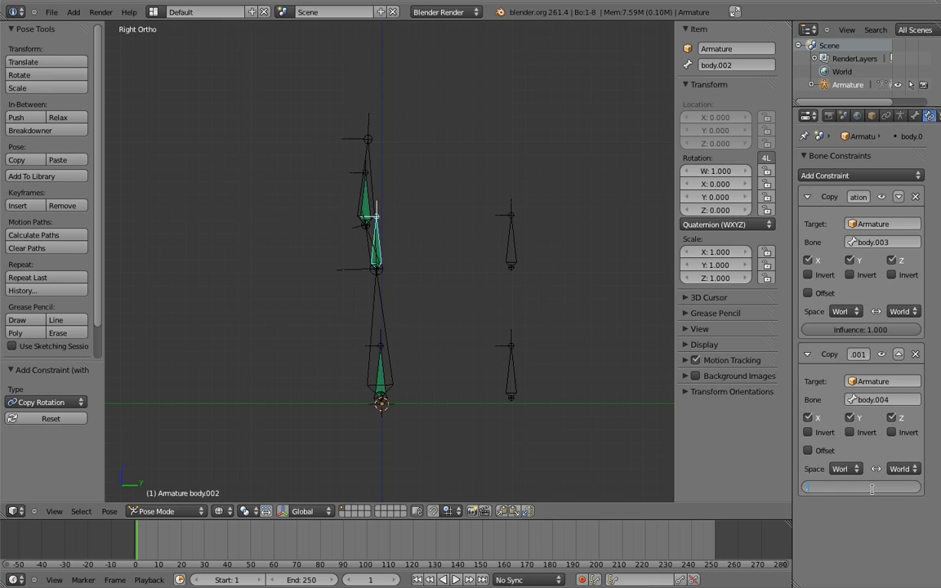
pyautogui.press('Return')
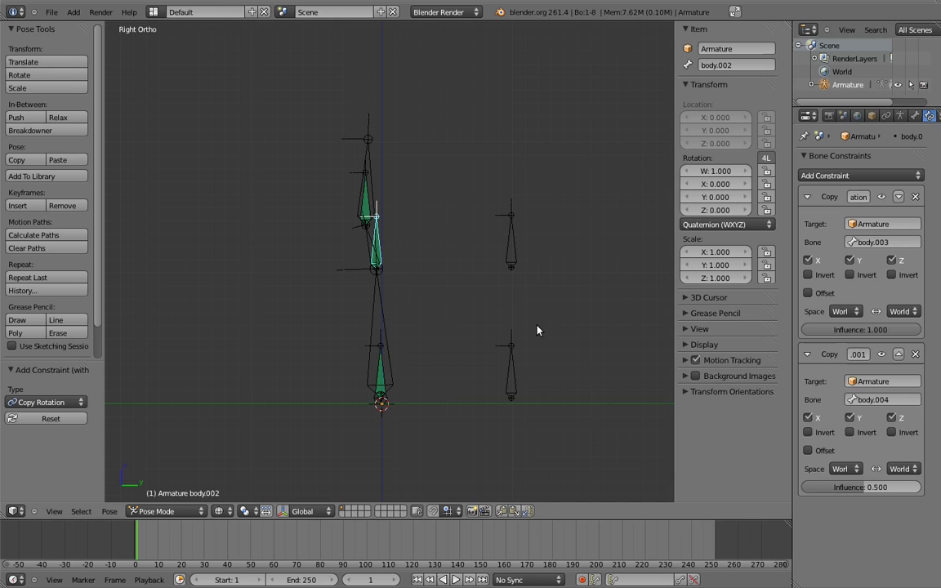
pyautogui.rightClick(511, 353)
pyautogui.press('r')
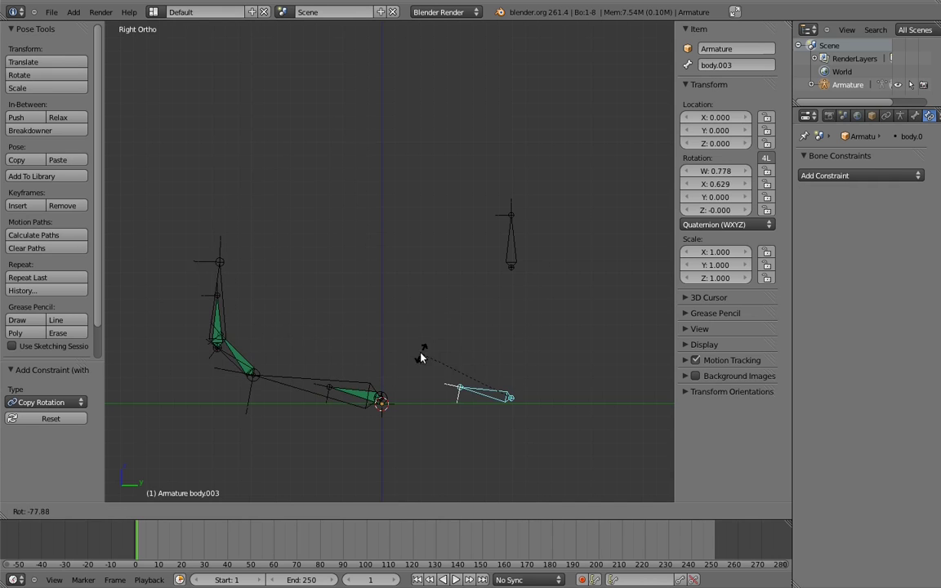
pyautogui.click(424, 357)
pyautogui.rightClick(508, 237)
pyautogui.press('r')
pyautogui.click(578, 256)
pyautogui.rightClick(486, 393)
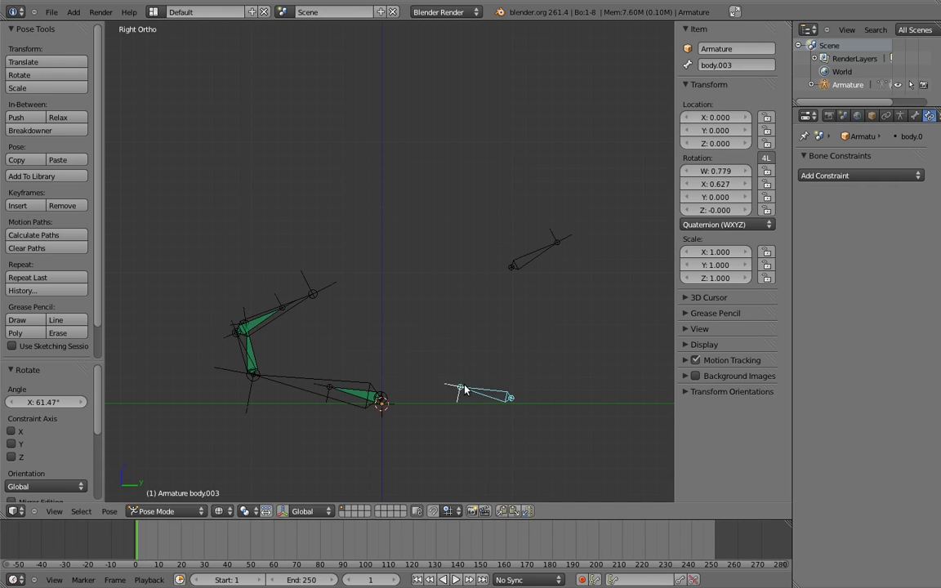
pyautogui.press('r')
pyautogui.click(572, 295)
pyautogui.rightClick(552, 239)
pyautogui.press('a')
pyautogui.press('a')
pyautogui.hotkey('alt', 'r')
pyautogui.press('a')
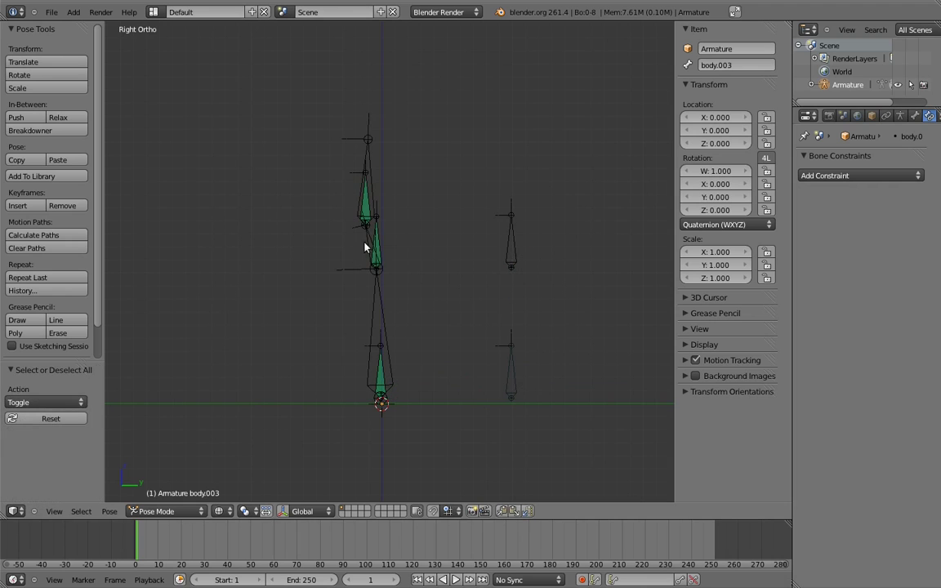
pyautogui.rightClick(508, 216)
pyautogui.press('r')
pyautogui.click(485, 217)
pyautogui.rightClick(363, 242)
pyautogui.press('r')
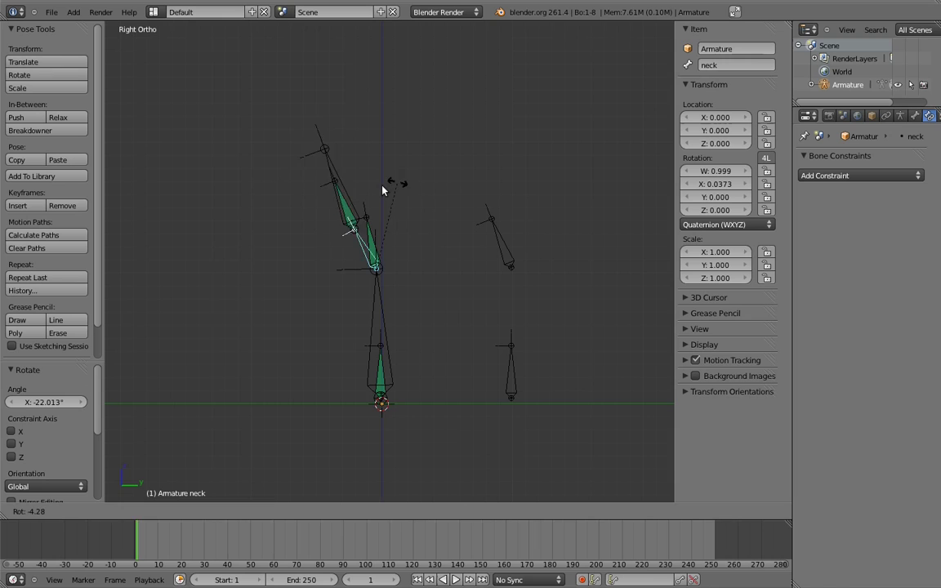
pyautogui.click(371, 190)
pyautogui.click(369, 189)
pyautogui.press('a')
pyautogui.press('a')
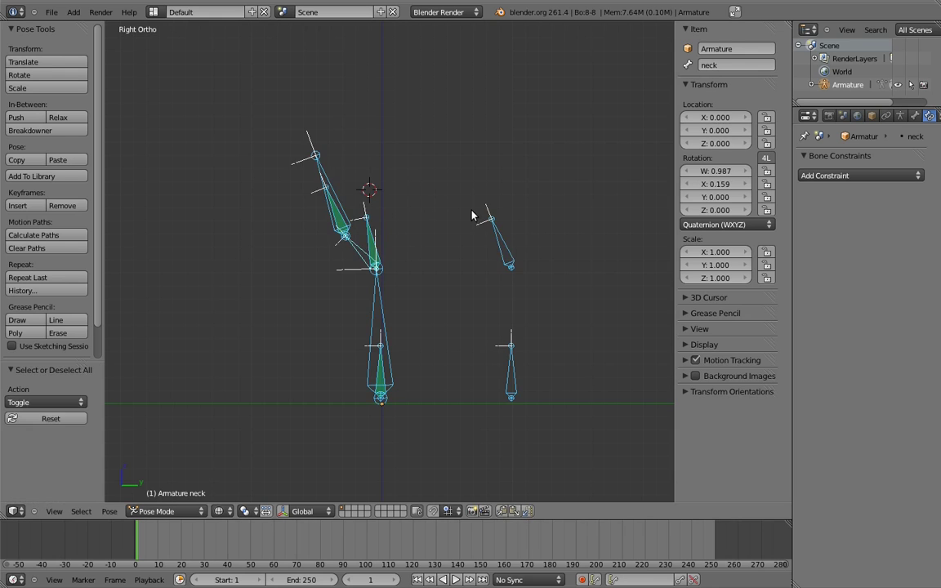
pyautogui.hotkey('alt', 'r')
pyautogui.press('a')
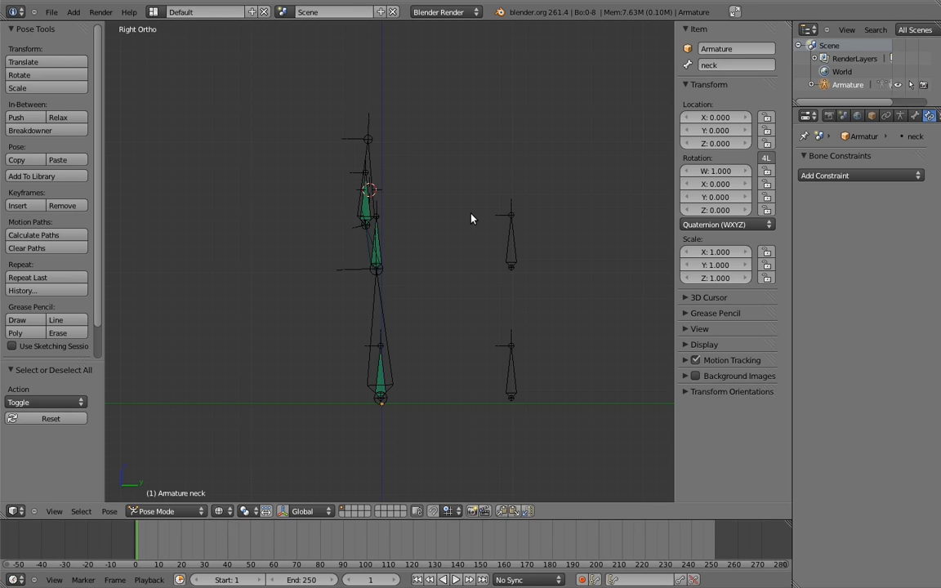
# - In Edit Mode, select the small bone sitting inside the lower body bone
pyautogui.press('Tab')
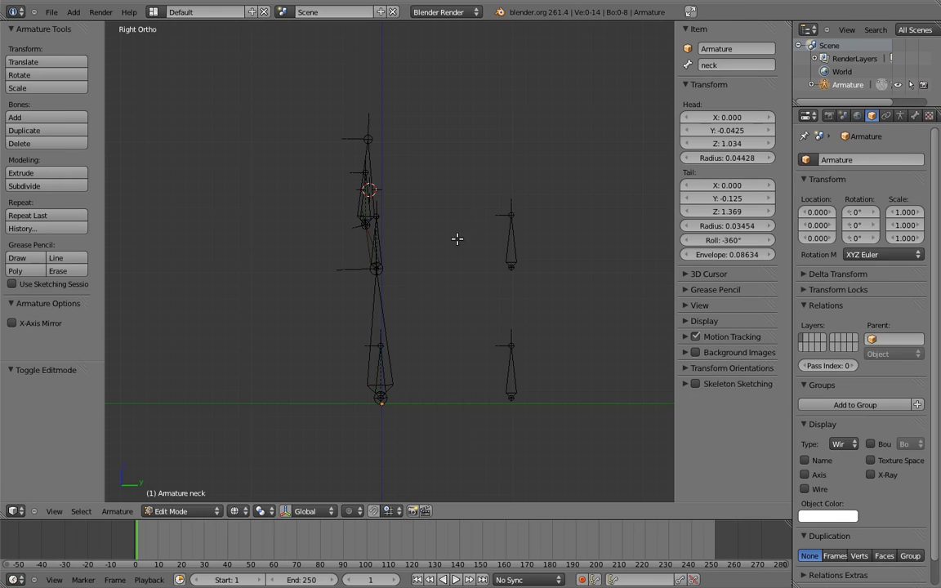
pyautogui.rightClick(378, 372)
# - Delete the small inner bone and return to Pose Mode
pyautogui.press('x')
pyautogui.click(383, 371)
pyautogui.press('Tab')
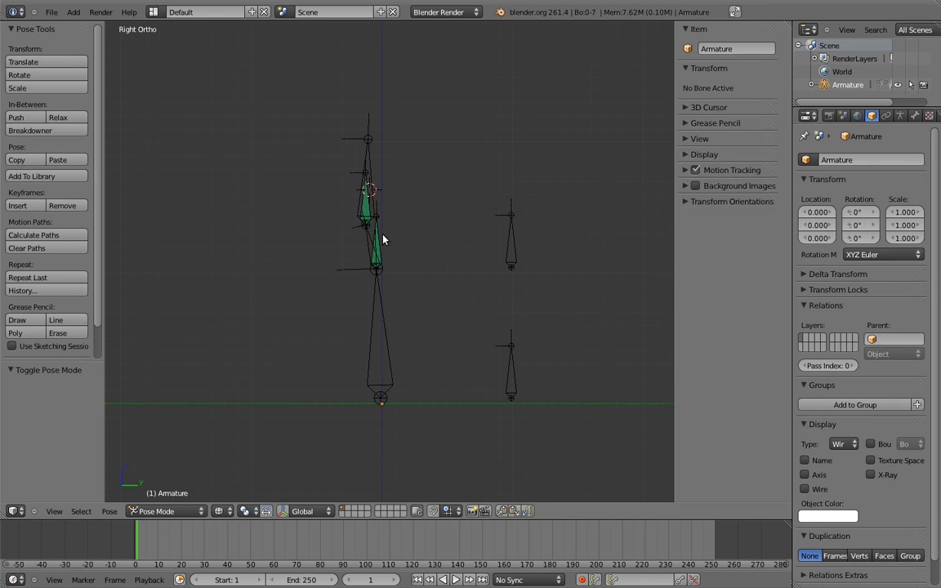
# - Remove body.002's Copy Rotation constraint that targets body.003
pyautogui.rightClick(380, 239)
pyautogui.click(929, 115)
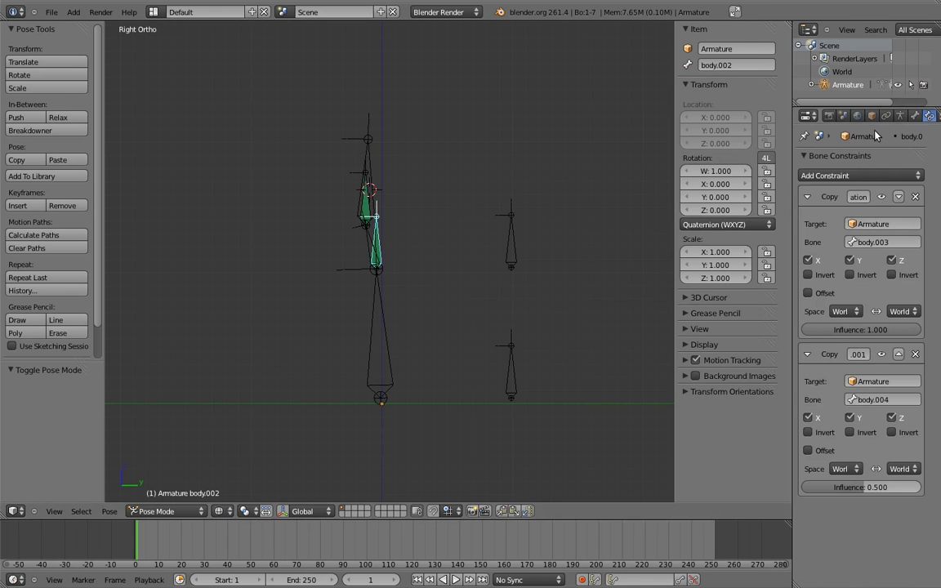
pyautogui.click(915, 197)
# - Delete the lower-right small bone in Edit Mode
pyautogui.press('Tab')
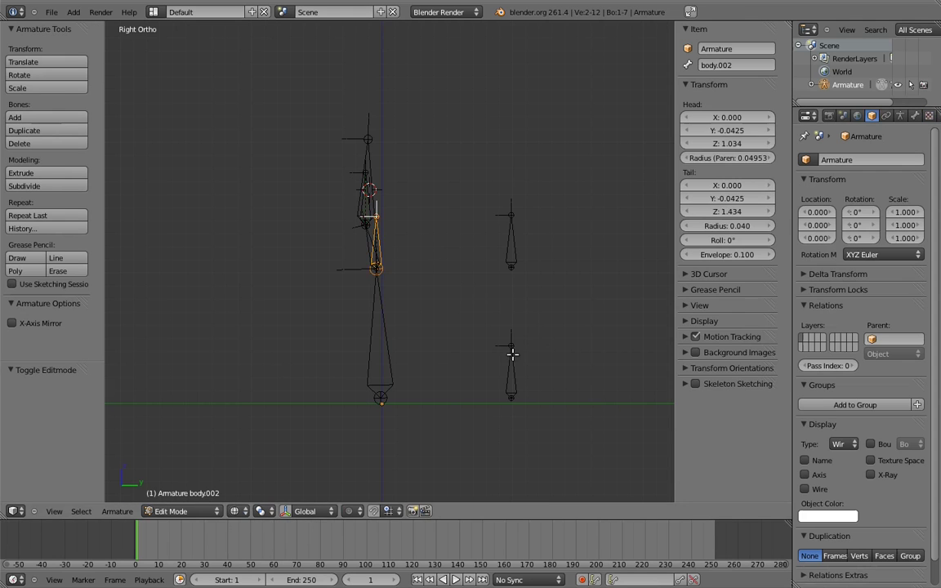
pyautogui.rightClick(511, 366)
pyautogui.press('x')
pyautogui.click(510, 357)
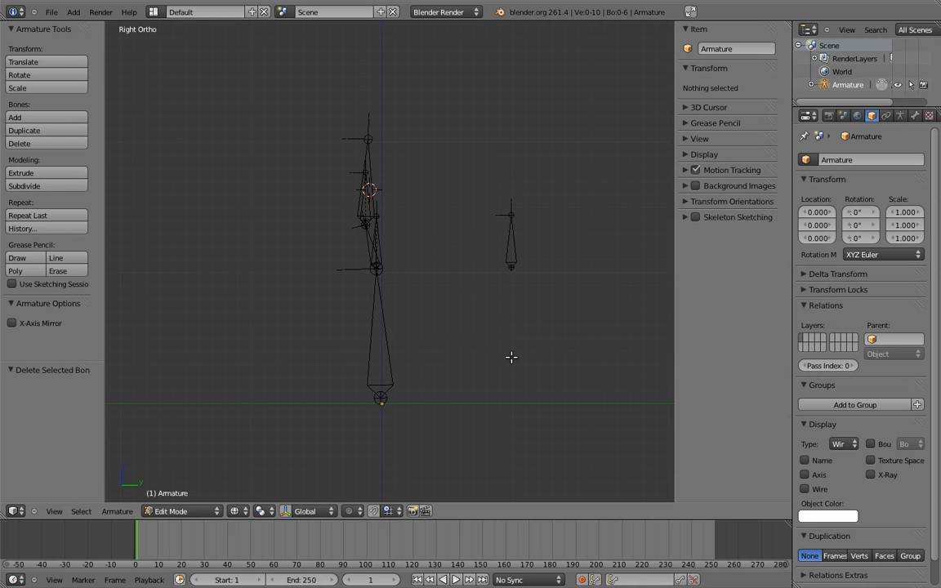
# - Back in Pose Mode, rotate the lower body bone several times to test neck blending
pyautogui.press('Tab')
pyautogui.rightClick(384, 310)
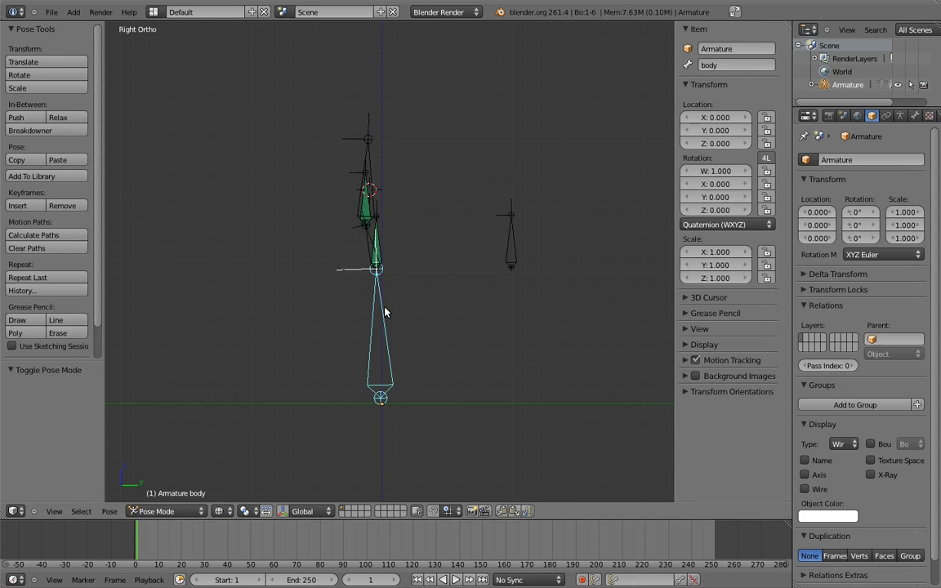
pyautogui.press('r')
pyautogui.click(362, 289)
pyautogui.press('r')
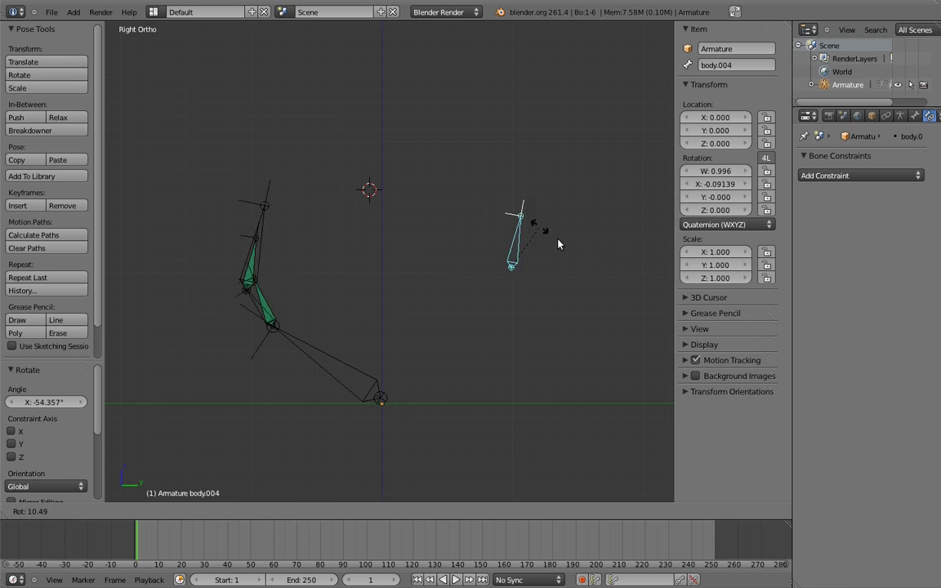
pyautogui.click(301, 292)
pyautogui.press('r')
pyautogui.click(541, 351)
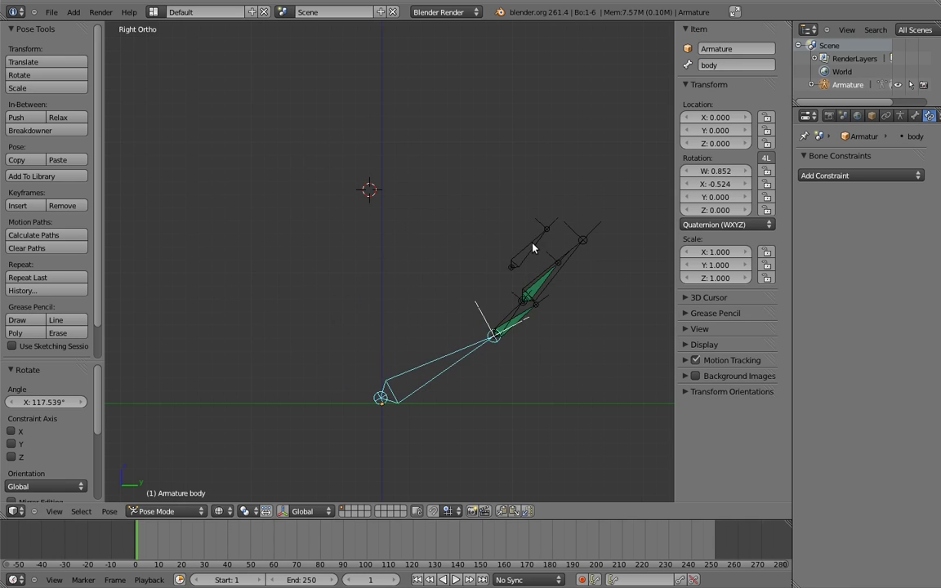
# - Test-rotate the body.004 control bone and the lower body bone together
pyautogui.rightClick(533, 248)
pyautogui.press('r')
pyautogui.click(450, 190)
pyautogui.rightClick(478, 343)
pyautogui.press('r')
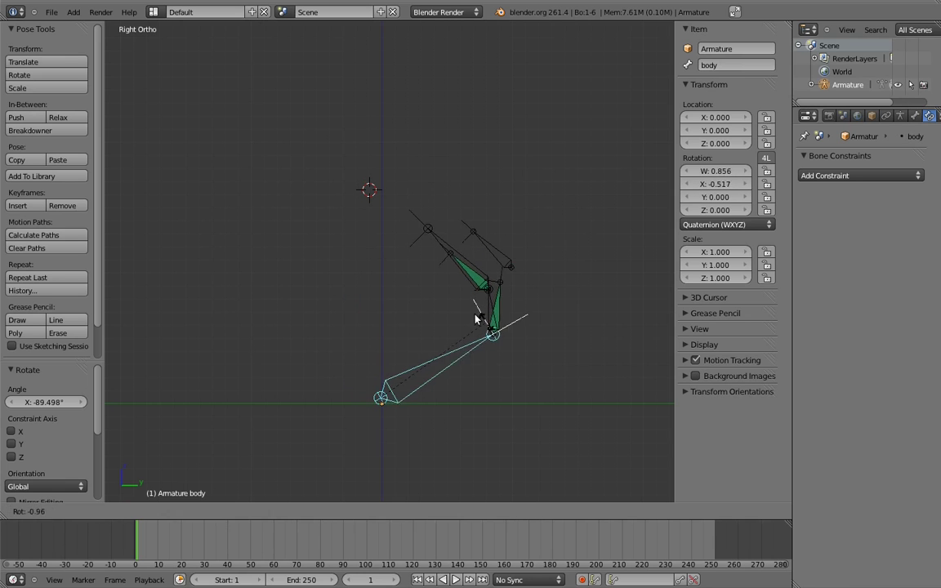
pyautogui.click(262, 201)
pyautogui.rightClick(482, 238)
pyautogui.press('r')
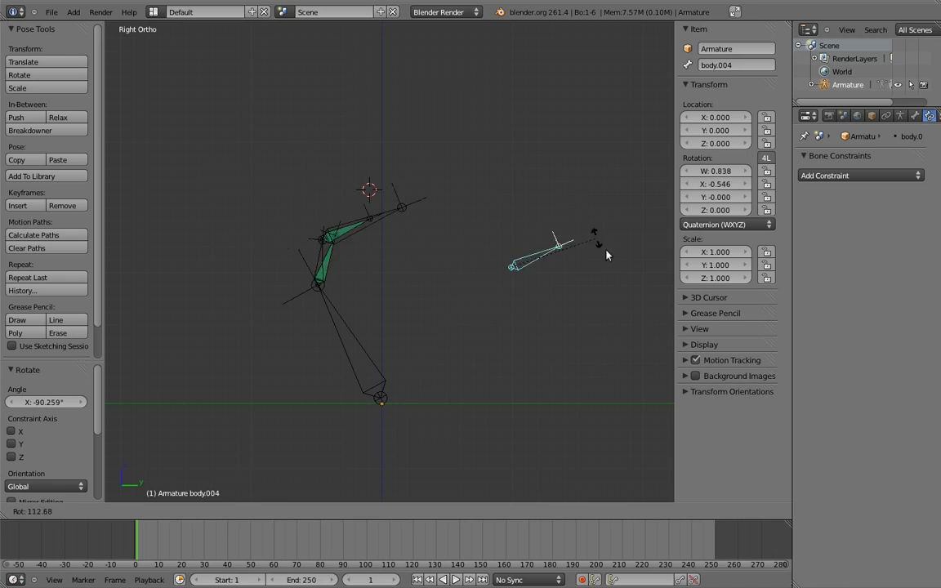
pyautogui.click(611, 243)
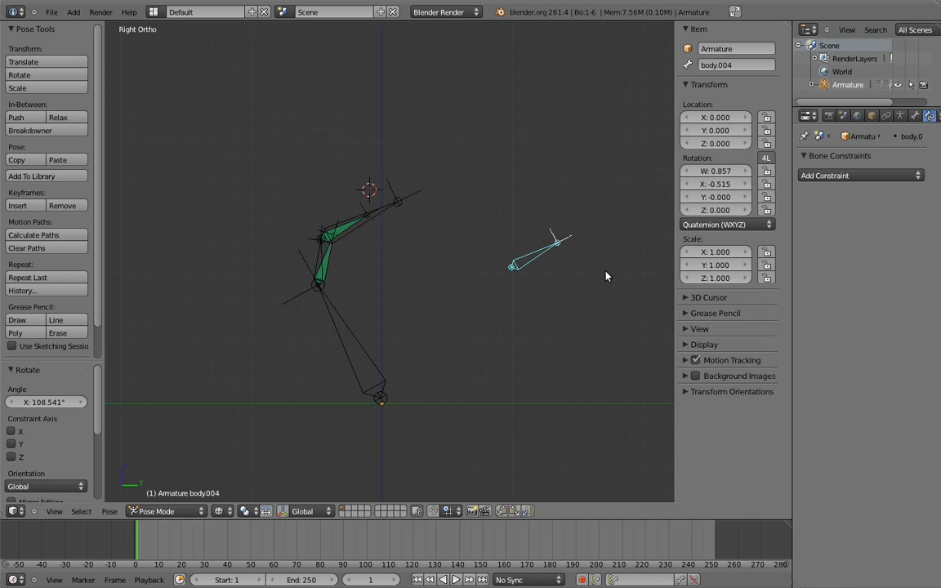
# - Clear all bone rotations back to the rest pose and deselect everything
pyautogui.press('a')
pyautogui.hotkey('alt', 'r')
pyautogui.press('a')
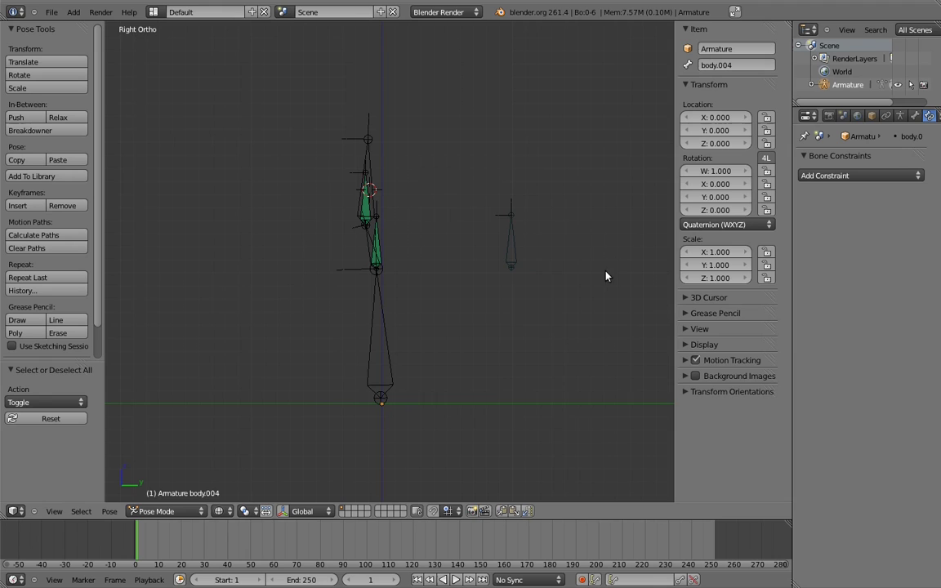
pyautogui.hotkey('shift', 's')
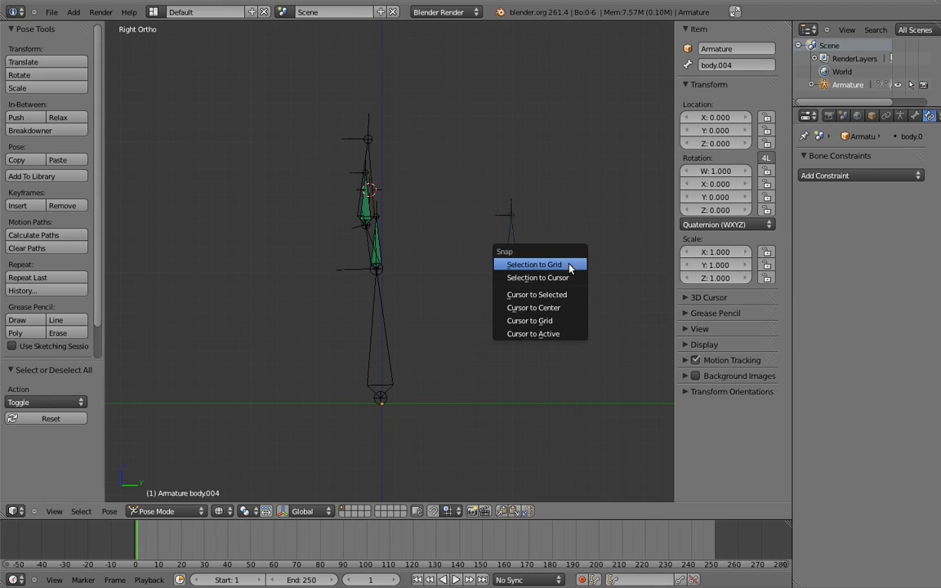
# - Snap the 3D cursor to the world origin and move the two green neck bones to a hidden layer
pyautogui.click(557, 305)
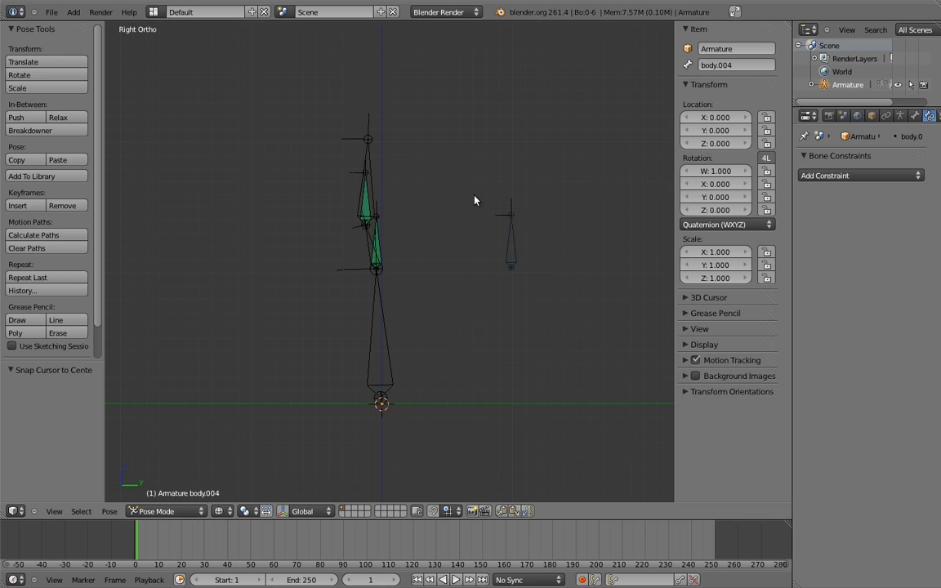
pyautogui.keyDown('shift'); pyautogui.rightClick(367, 199); pyautogui.keyUp('shift')
pyautogui.hotkey('ctrl', 'shift', 'c')
pyautogui.click(380, 245)
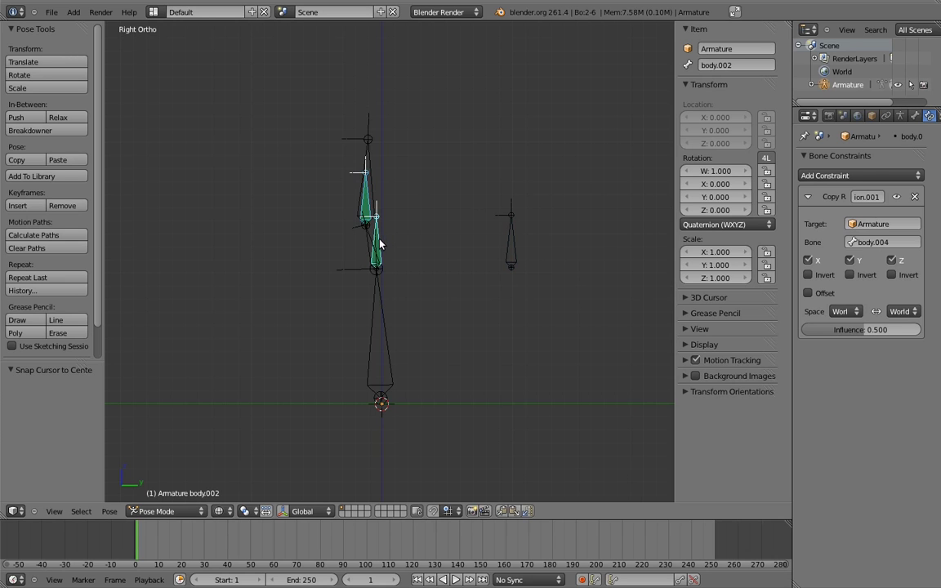
pyautogui.press('m')
pyautogui.click(486, 268)
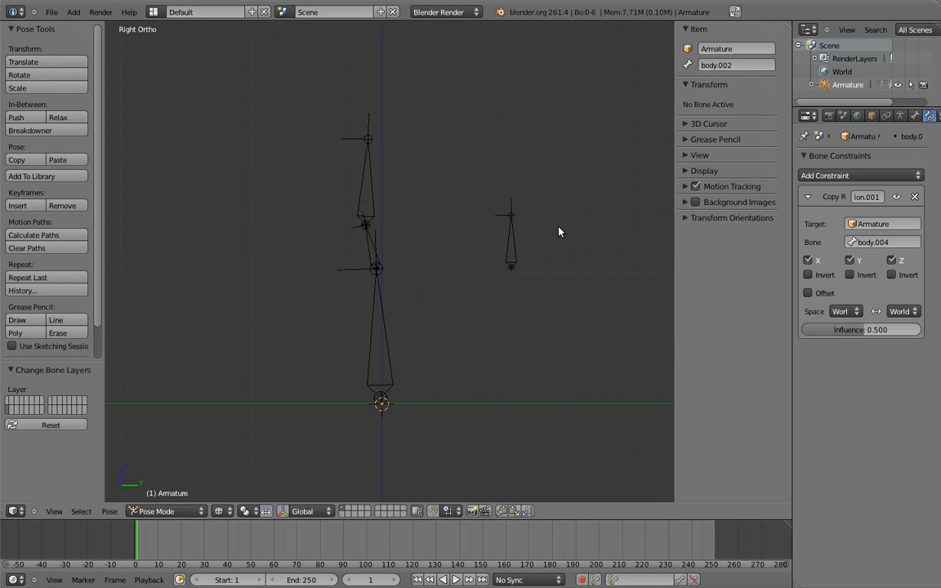
# - In Edit Mode, extrude two new bones straight up along Z from the neck joint
pyautogui.scroll(5, 478, 216)
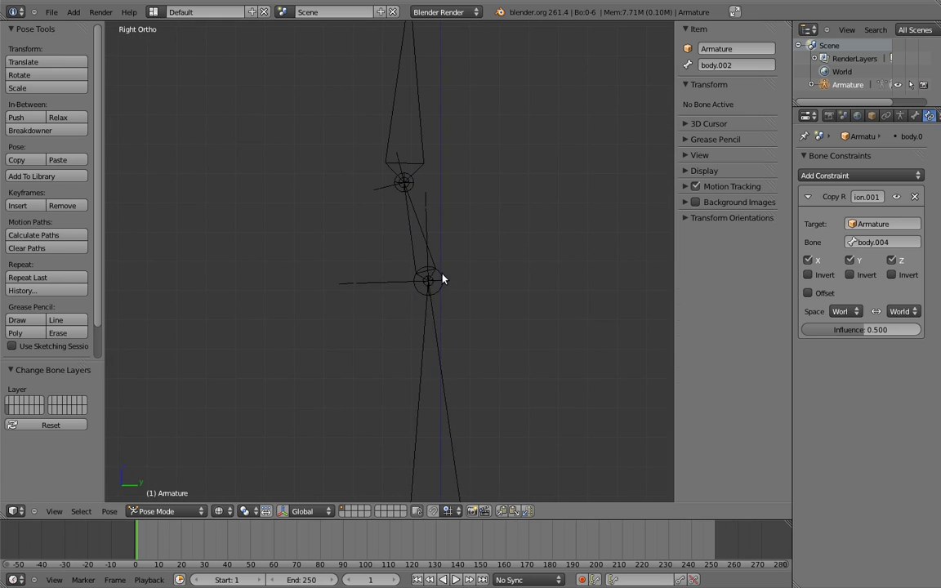
pyautogui.press('Tab')
pyautogui.rightClick(442, 276)
pyautogui.press('e')
pyautogui.press('z')
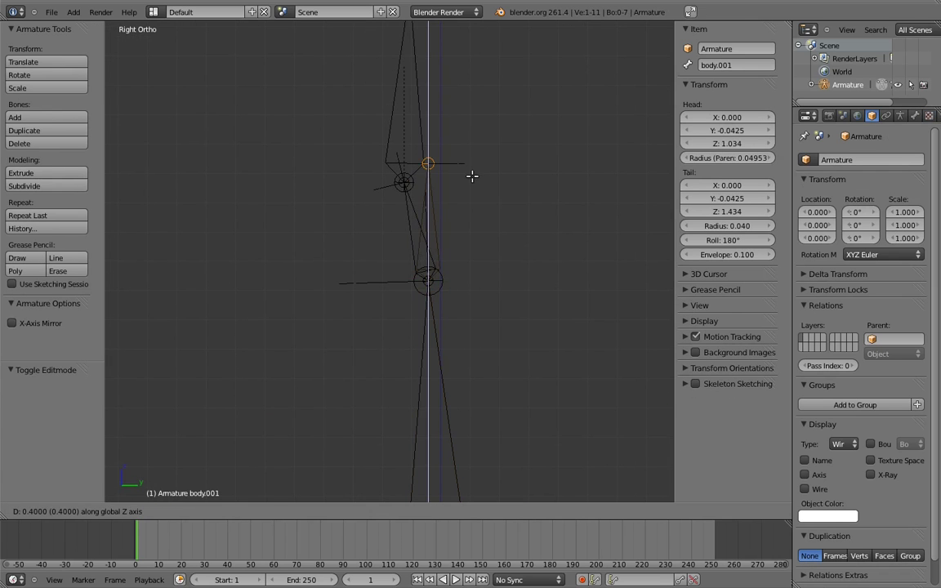
pyautogui.click(472, 176)
pyautogui.rightClick(445, 275)
pyautogui.press('e')
pyautogui.press('z')
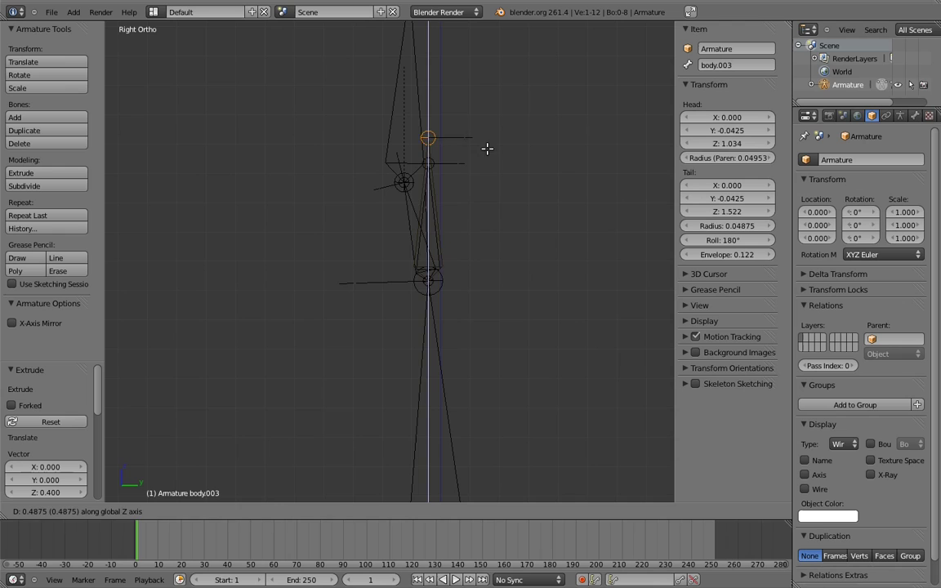
pyautogui.click(490, 130)
# - Rename the short new bone body.001 to 'socket' and the longer body.003 to 'parent'
pyautogui.rightClick(393, 199)
pyautogui.click(708, 69)
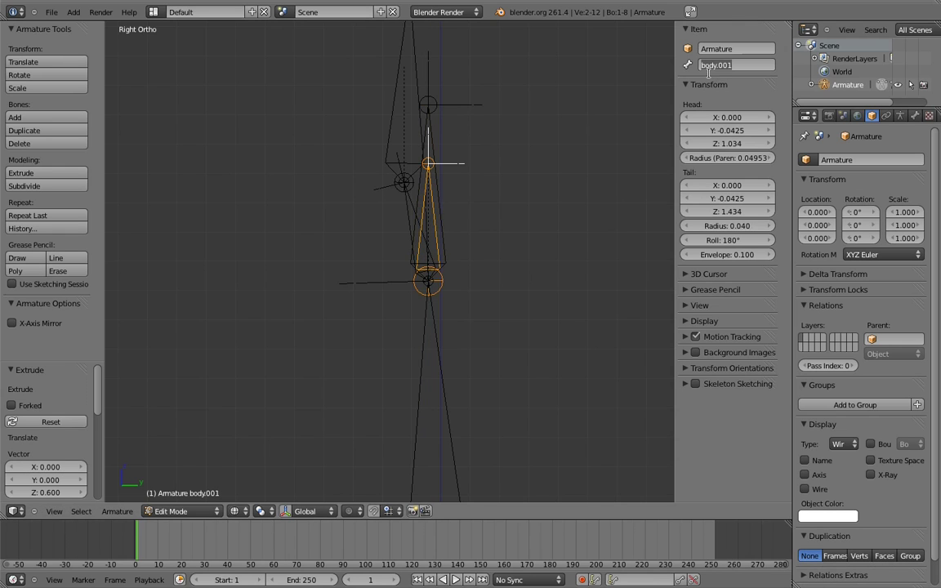
pyautogui.write('socket')
pyautogui.press('Return')
pyautogui.rightClick(387, 112)
pyautogui.click(702, 72)
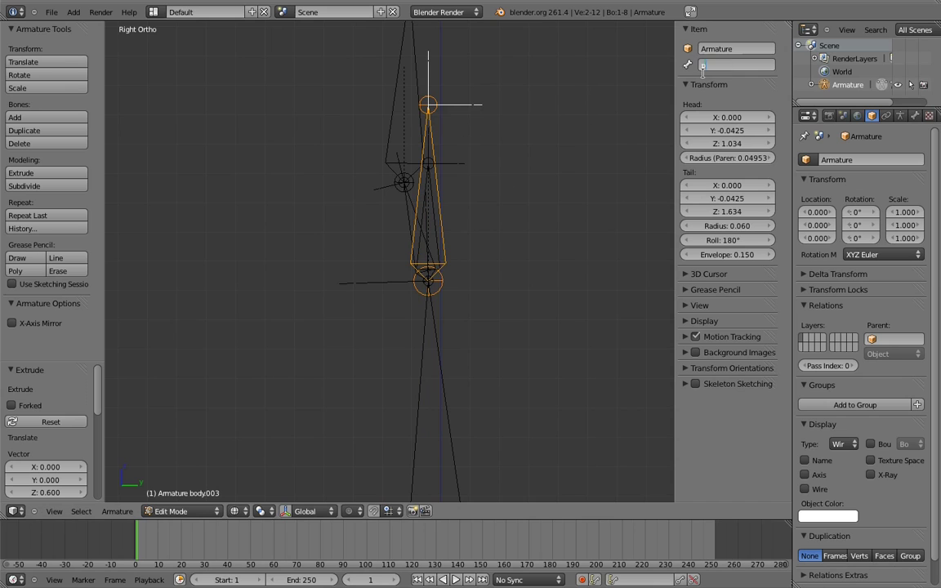
pyautogui.write('parent')
pyautogui.press('Return')
# - Clear the parent bone's old parent, then parent the right-hand bone to it with Keep Offset
pyautogui.hotkey('alt', 'p')
pyautogui.click(467, 213)
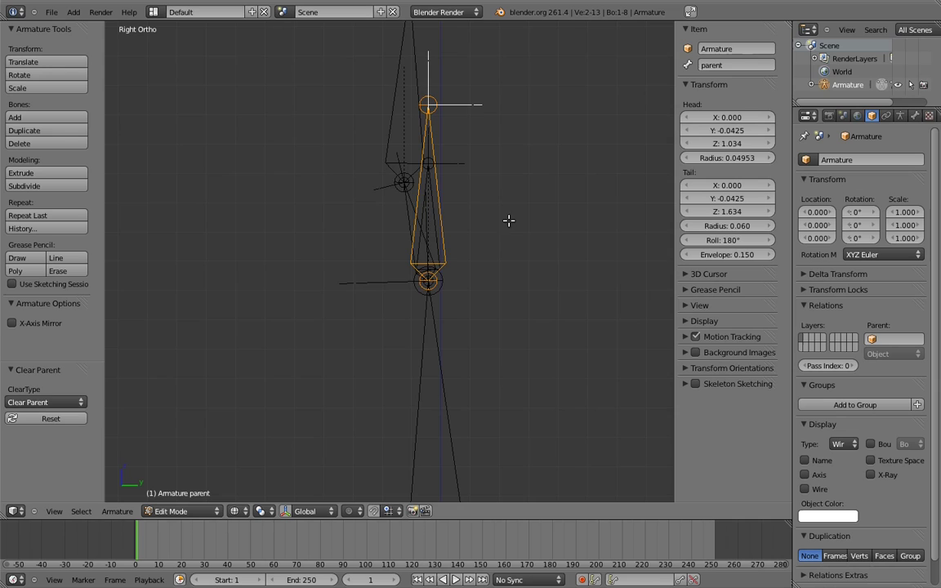
pyautogui.press('Tab')
pyautogui.press('Tab')
pyautogui.scroll(-2, 443, 298)
pyautogui.keyDown('shift'); pyautogui.moveTo(444, 298); pyautogui.dragTo(538, 283, button='middle'); pyautogui.keyUp('shift')
pyautogui.rightClick(541, 283)
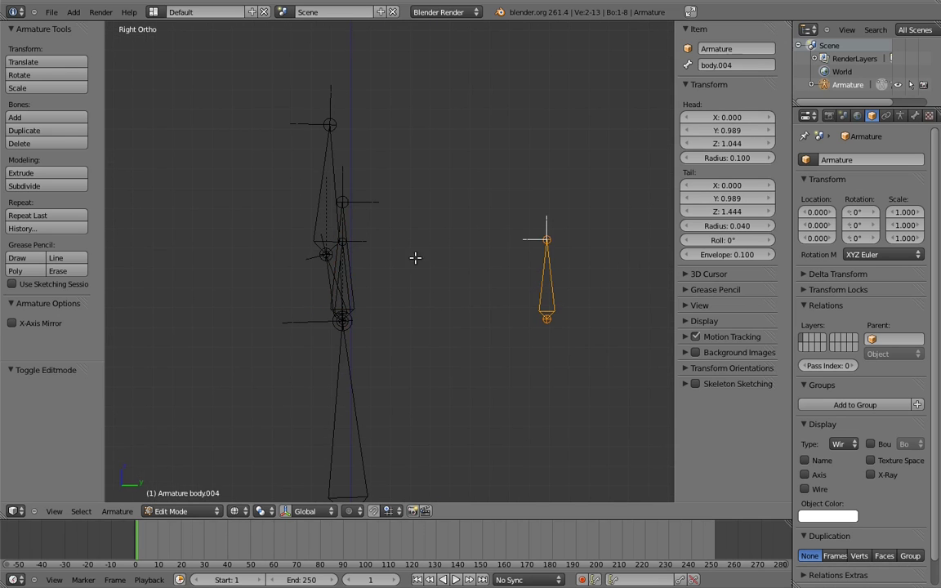
pyautogui.keyDown('shift'); pyautogui.rightClick(346, 232); pyautogui.keyUp('shift')
pyautogui.hotkey('ctrl', 'p')
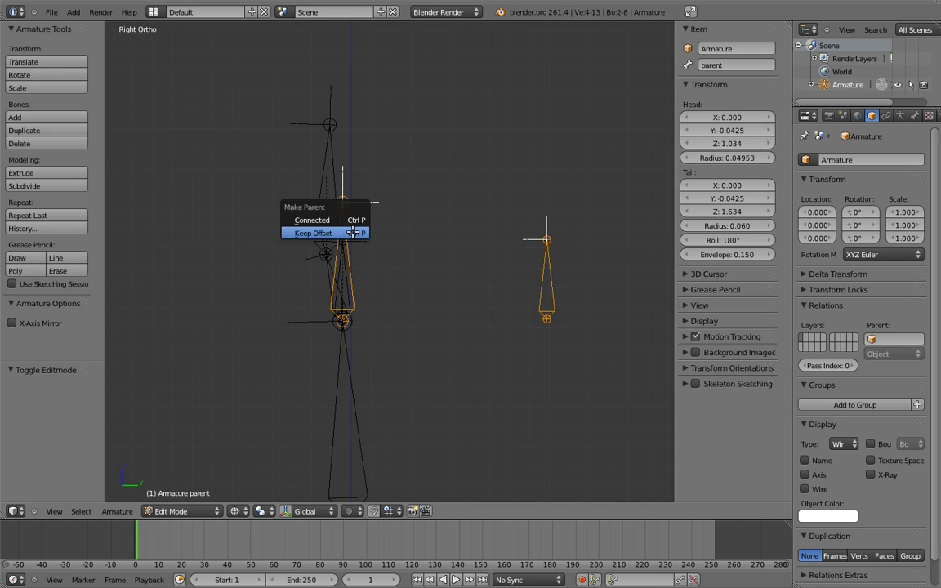
pyautogui.click(350, 233)
# - In Pose Mode, add Copy Location and Copy Transforms constraints to the parent bone
pyautogui.hotkey('ctrl', 'Tab')
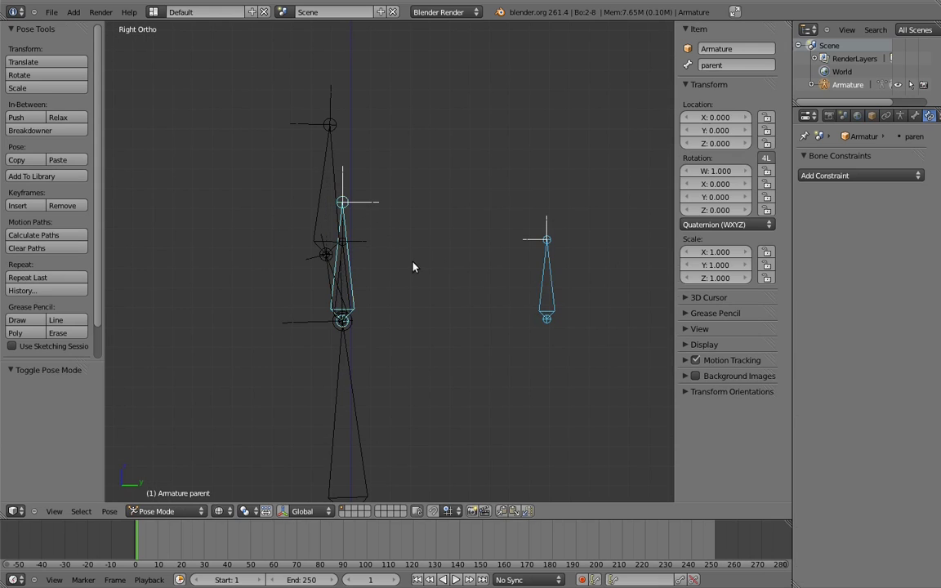
pyautogui.rightClick(349, 261)
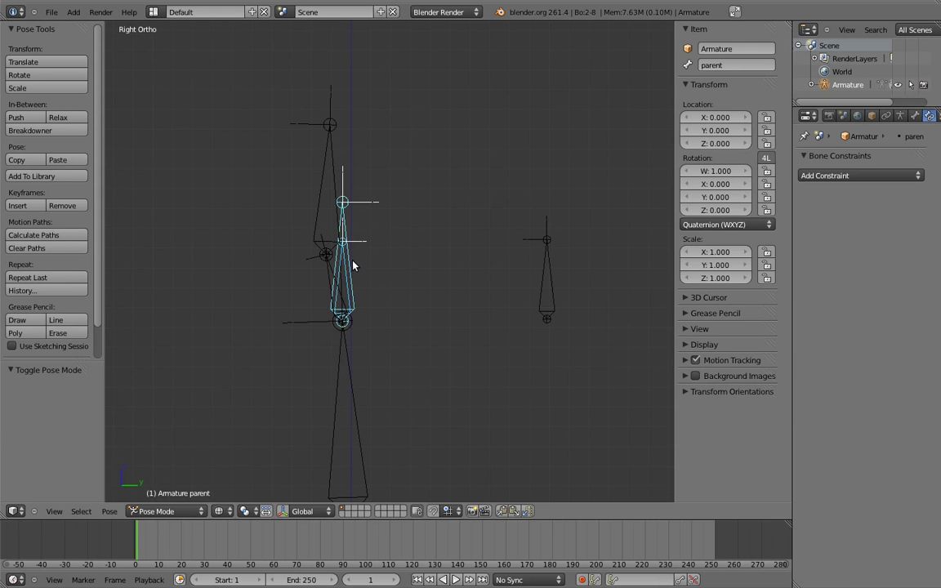
pyautogui.hotkey('ctrl', 'shift', 'c')
pyautogui.click(351, 248)
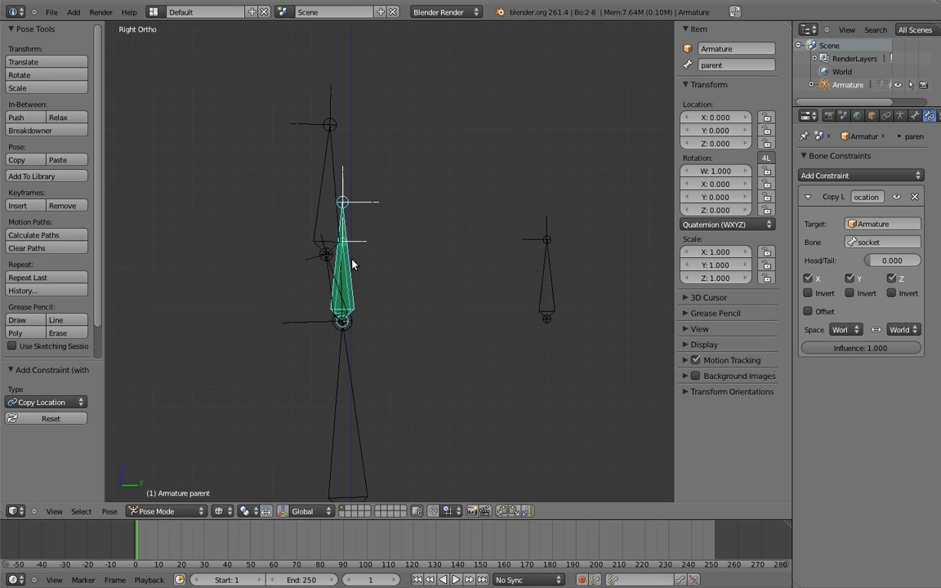
pyautogui.hotkey('ctrl', 'shift', 'c')
pyautogui.click(360, 297)
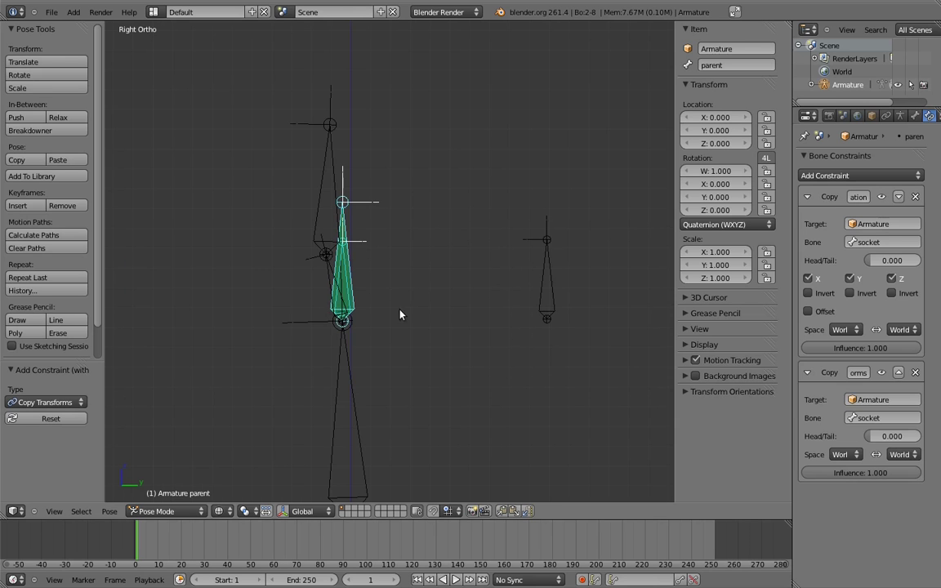
# - Rotate the body bone to test how the rig follows
pyautogui.scroll(-4, 401, 314)
pyautogui.rightClick(423, 326)
pyautogui.press('r')
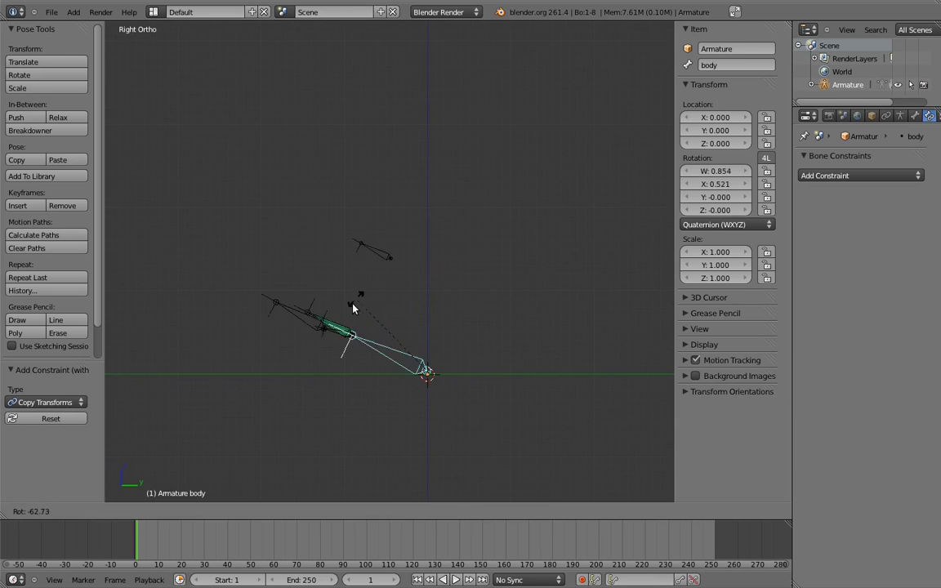
pyautogui.click(366, 297)
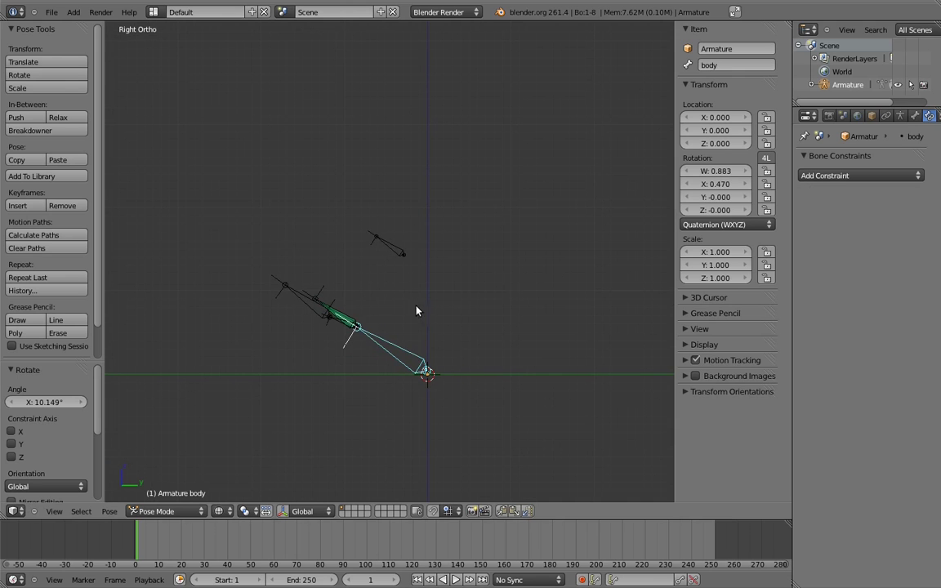
# - Set the Copy Transforms influence to 0, then retest by rotating the body bone both ways
pyautogui.rightClick(316, 297)
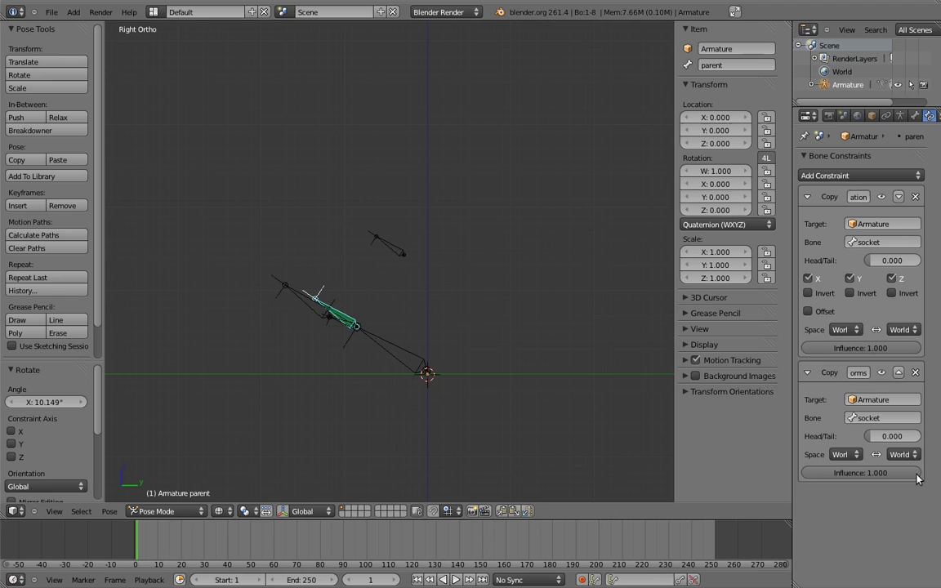
pyautogui.moveTo(860, 472); pyautogui.dragTo(530, 447)
pyautogui.rightClick(381, 335)
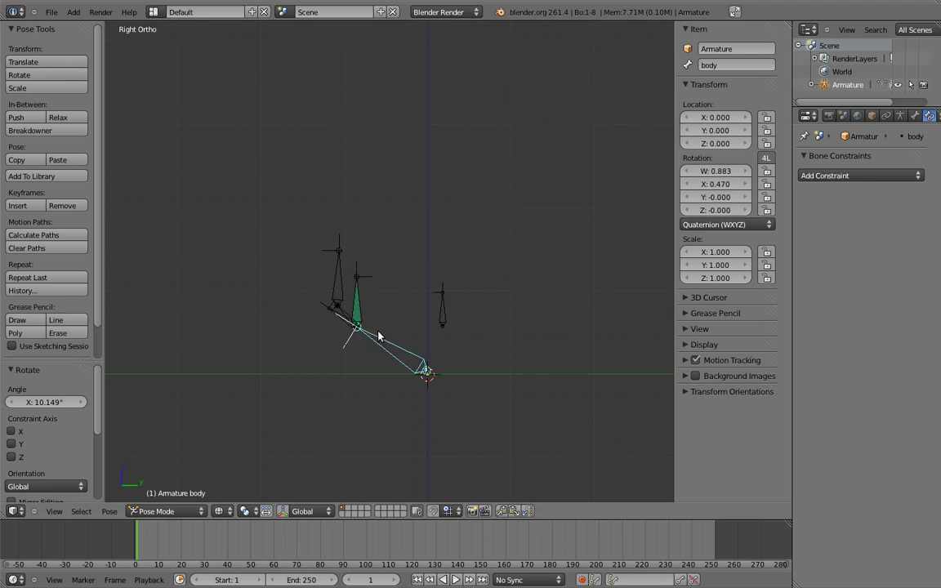
pyautogui.press('r')
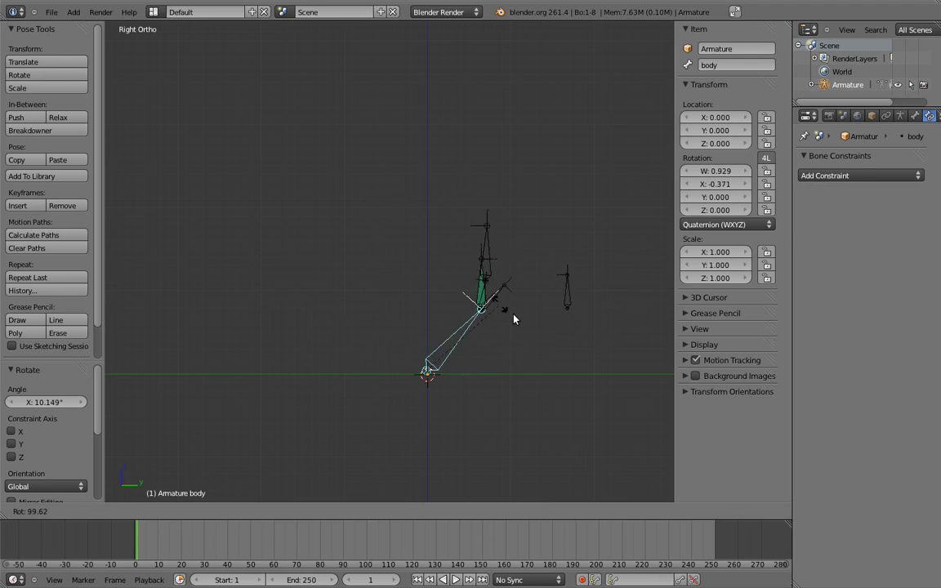
pyautogui.click(588, 310)
pyautogui.rightClick(576, 323)
pyautogui.rightClick(490, 343)
pyautogui.press('r')
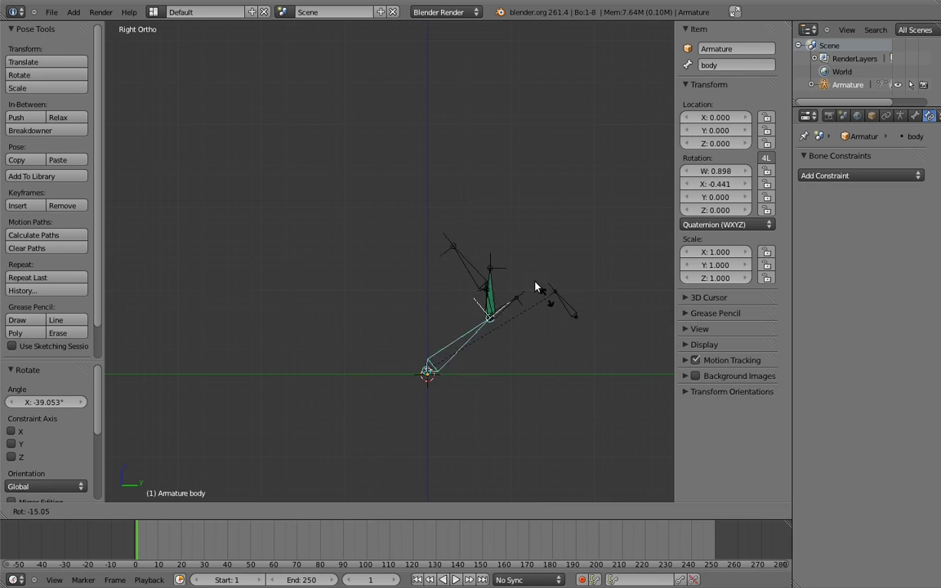
pyautogui.click(363, 241)
# - Clear all bone rotations, then in Edit Mode move body.004 along Y beside the neck
pyautogui.press('a')
pyautogui.hotkey('alt', 'r')
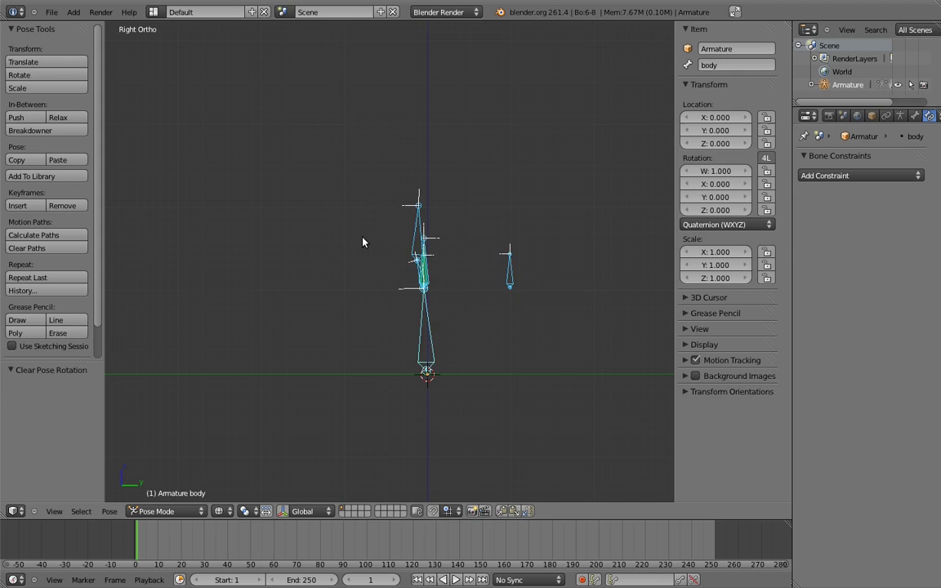
pyautogui.press('a')
pyautogui.press('Tab')
pyautogui.scroll(5, 462, 261)
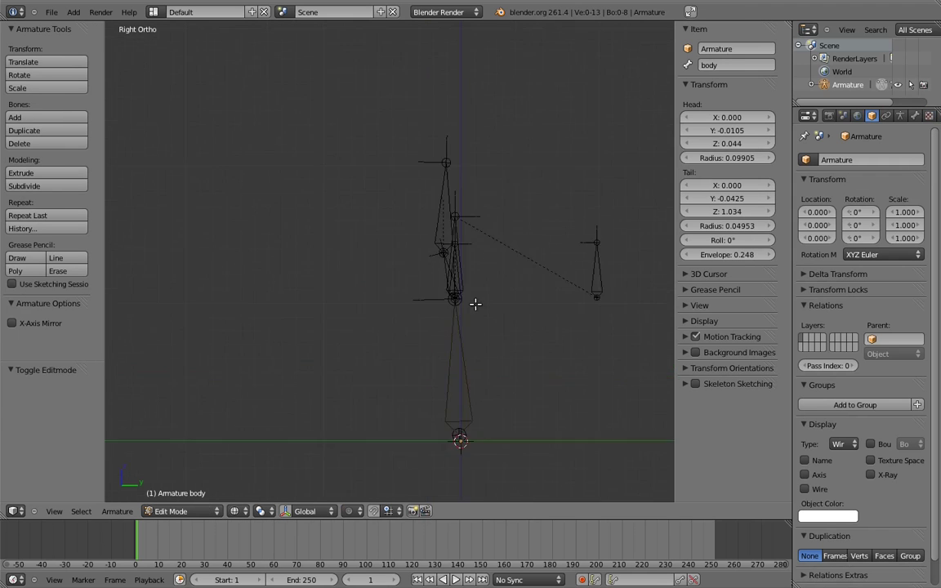
pyautogui.rightClick(567, 294)
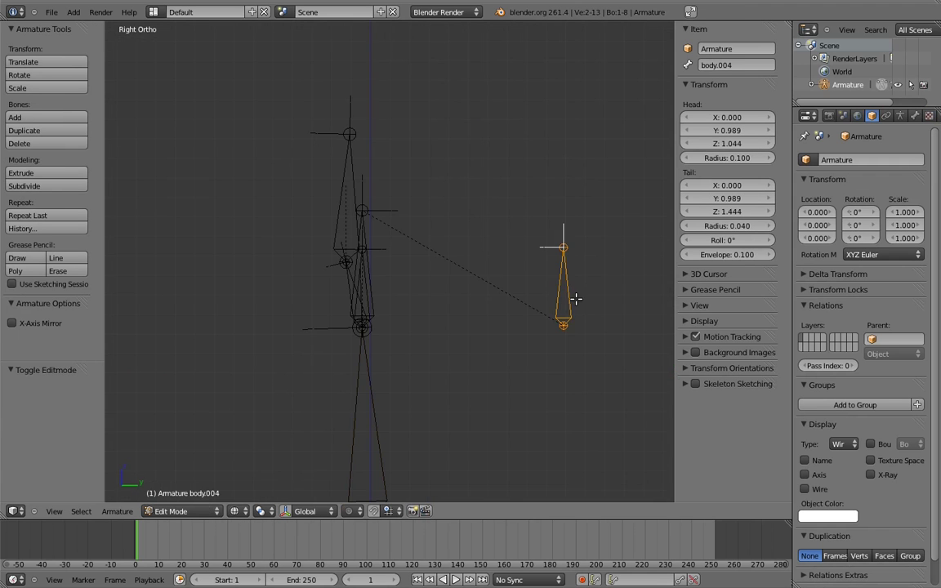
pyautogui.press('g')
pyautogui.press('y')
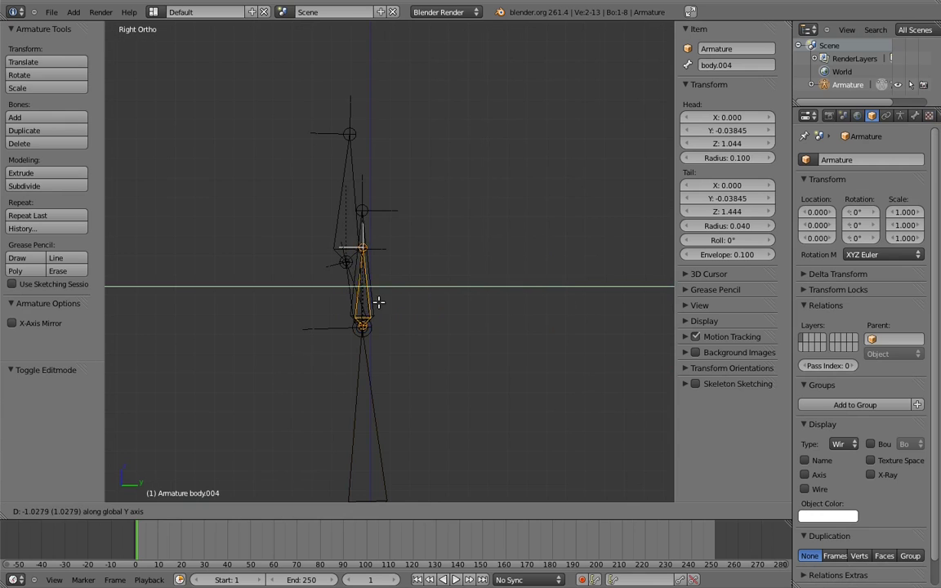
pyautogui.click(376, 300)
pyautogui.scroll(4, 452, 300)
pyautogui.press('g')
pyautogui.click(536, 311)
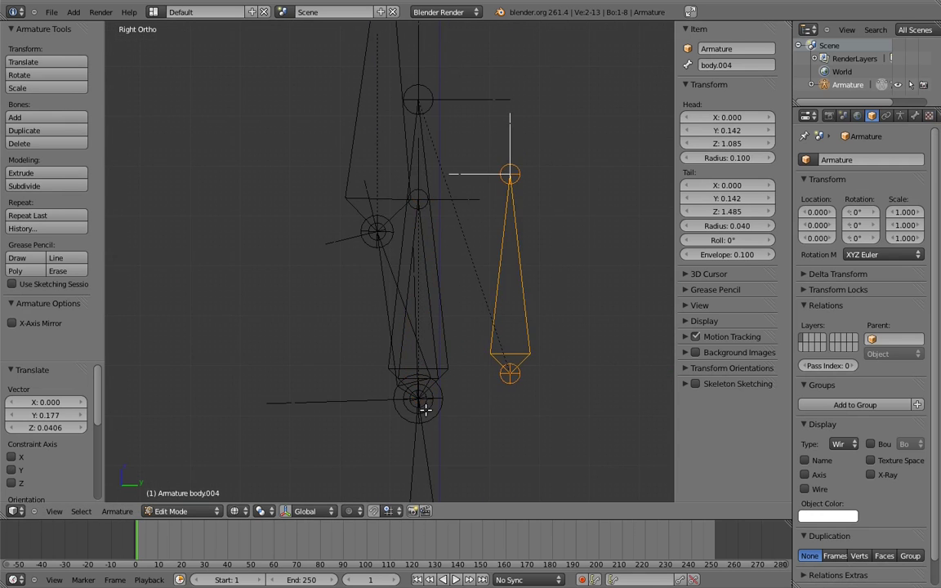
# - Snap body.004 onto the body bone's position via the 3D cursor, then return to Pose Mode
pyautogui.rightClick(420, 399)
pyautogui.hotkey('shift', 's')
pyautogui.click(421, 401)
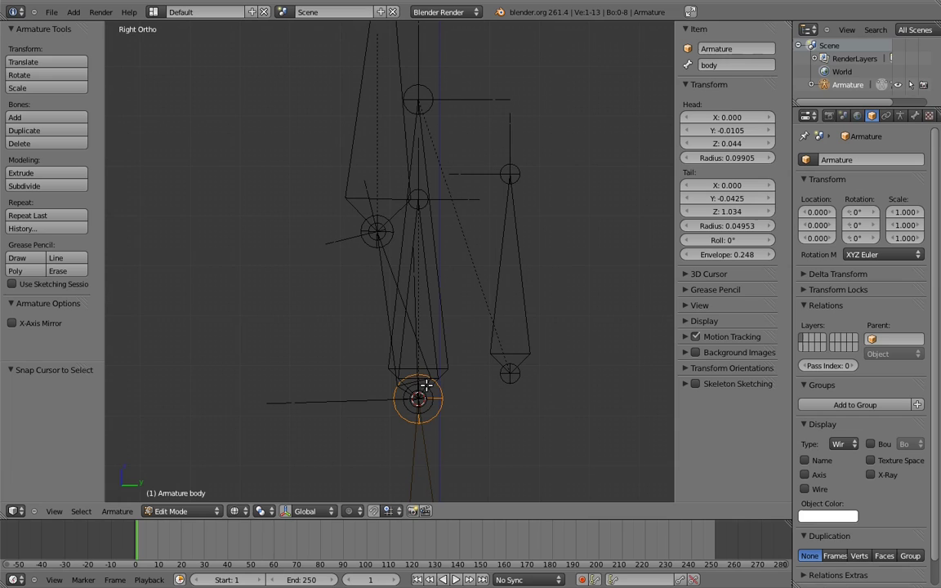
pyautogui.rightClick(527, 298)
pyautogui.hotkey('shift', 's')
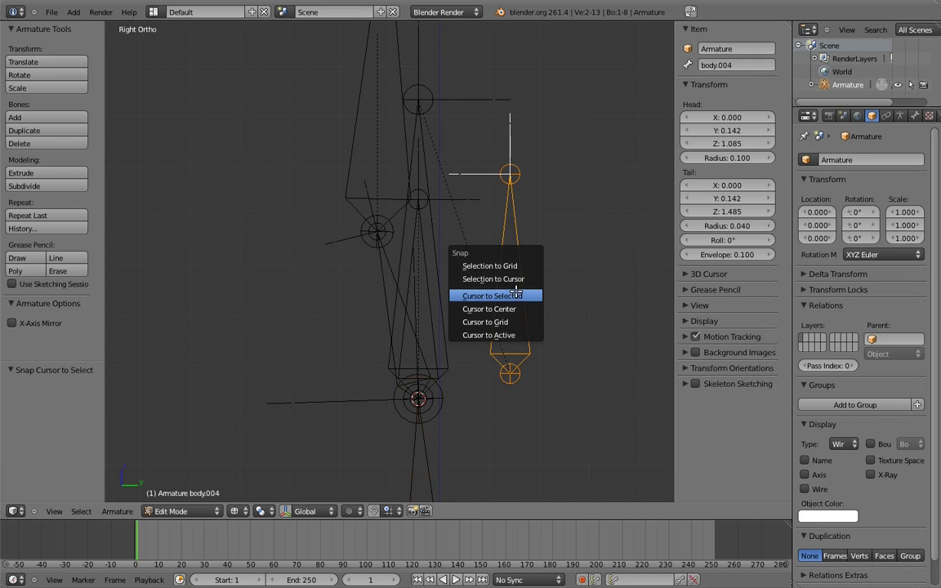
pyautogui.click(515, 278)
pyautogui.keyDown('shift'); pyautogui.moveTo(519, 290); pyautogui.dragTo(538, 304, button='middle'); pyautogui.keyUp('shift')
pyautogui.keyDown('shift'); pyautogui.moveTo(536, 353); pyautogui.dragTo(477, 277, button='middle'); pyautogui.keyUp('shift')
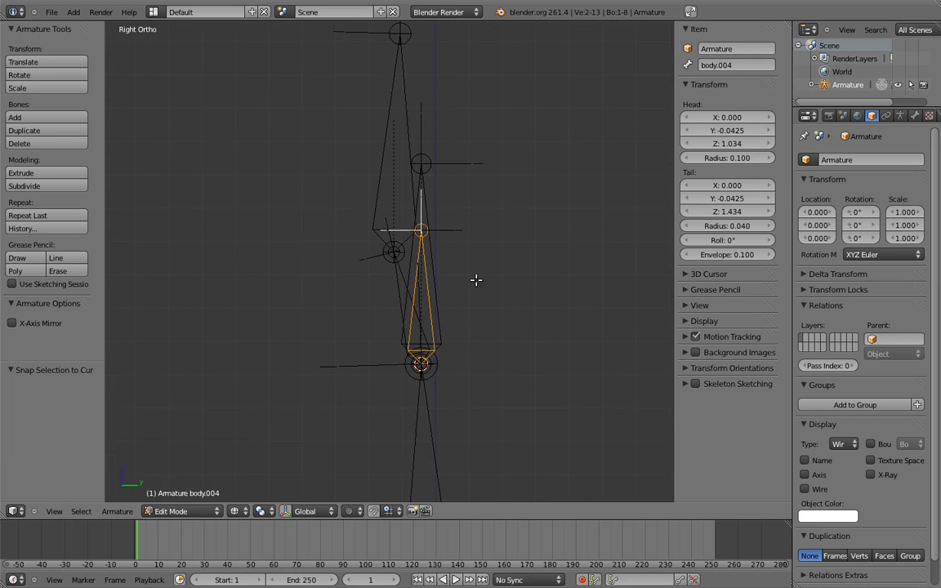
pyautogui.hotkey('ctrl', 'Tab')
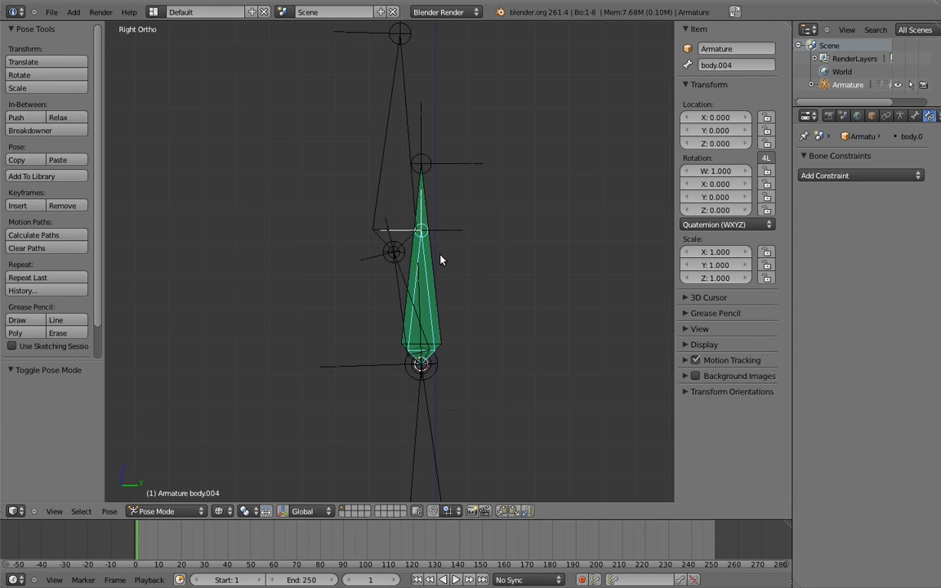
# - Move the parent bone to a hidden bone layer
pyautogui.keyDown('shift'); pyautogui.click(392, 231); pyautogui.keyUp('shift')
pyautogui.press('m')
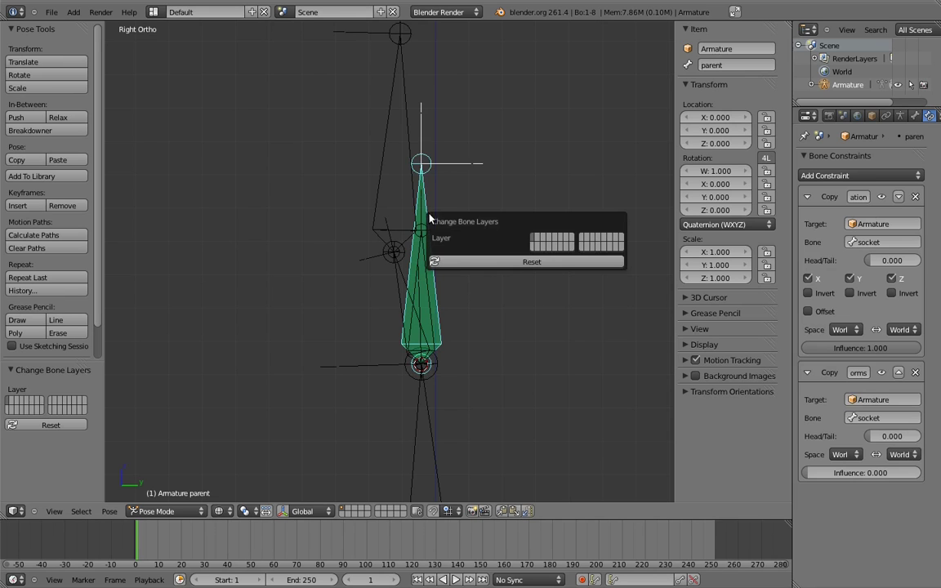
pyautogui.click(531, 245)
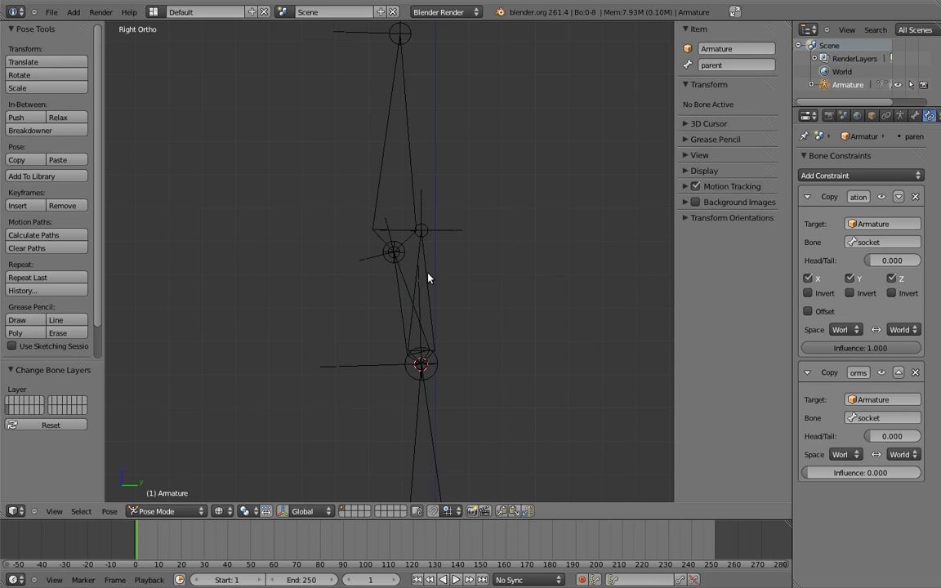
# - Lock the location channels of the neck bone and the body.004 bone
pyautogui.scroll(-2, 430, 276)
pyautogui.rightClick(433, 318)
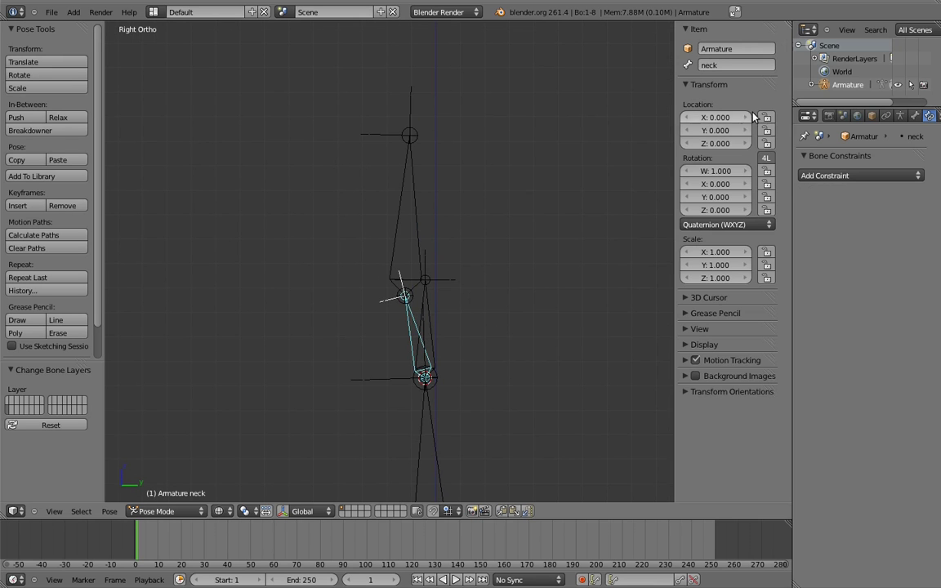
pyautogui.moveTo(766, 117); pyautogui.dragTo(767, 143)
pyautogui.rightClick(432, 318)
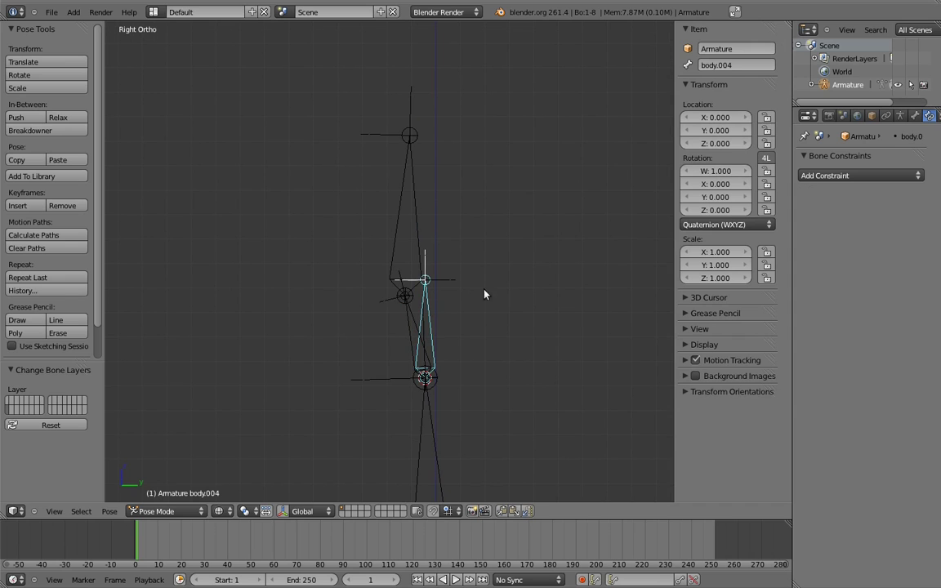
pyautogui.moveTo(768, 130); pyautogui.dragTo(767, 144)
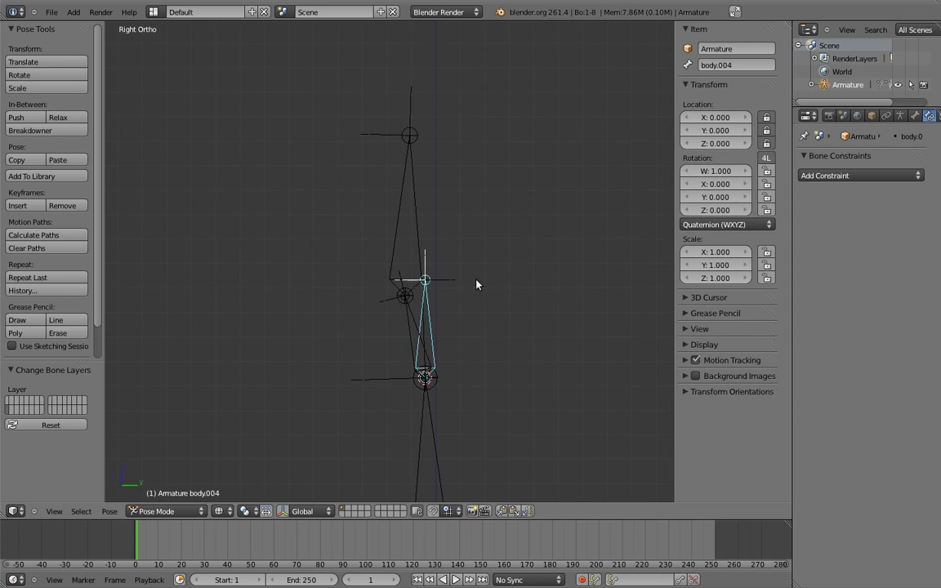